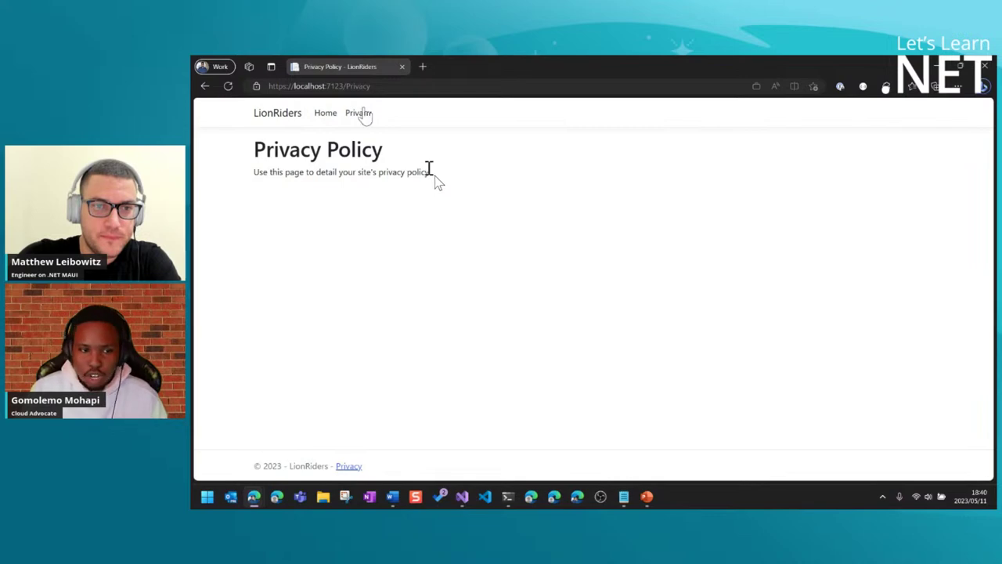
Close the browser window showing the site's Privacy page, and hide the Output window below the Index.cshtml.cs code in Visual Studio.
left_click(988, 69)
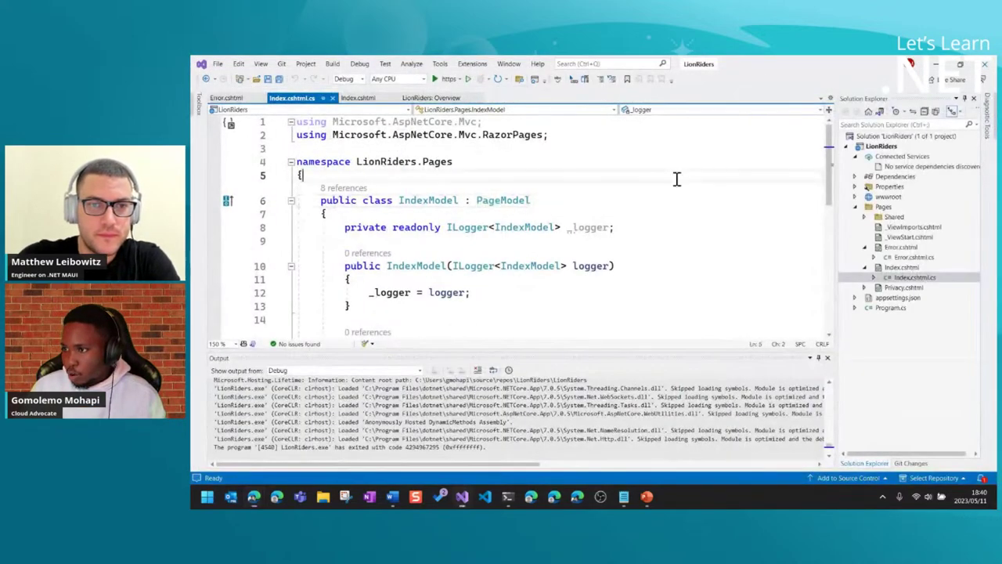
left_click(827, 358)
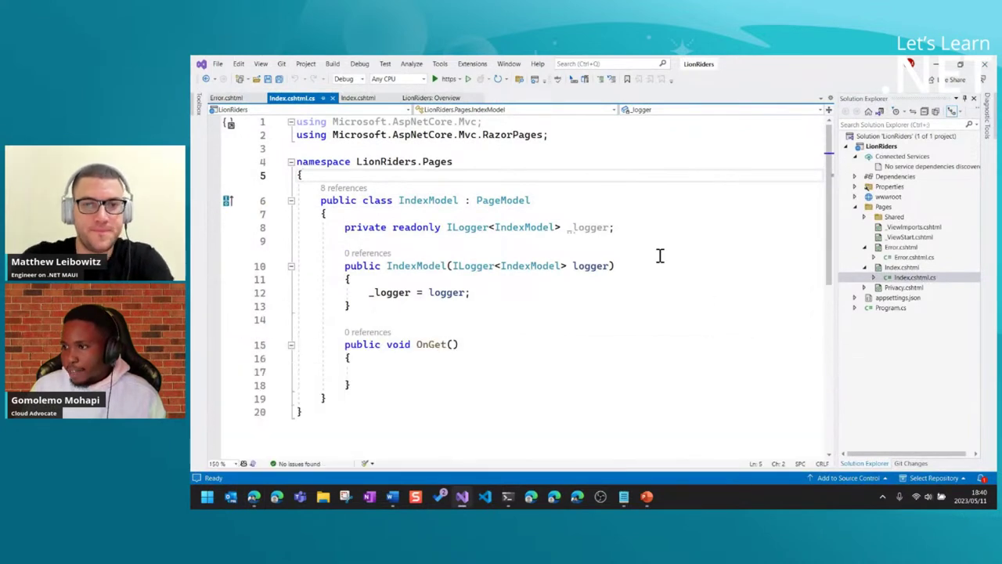
left_click(656, 228)
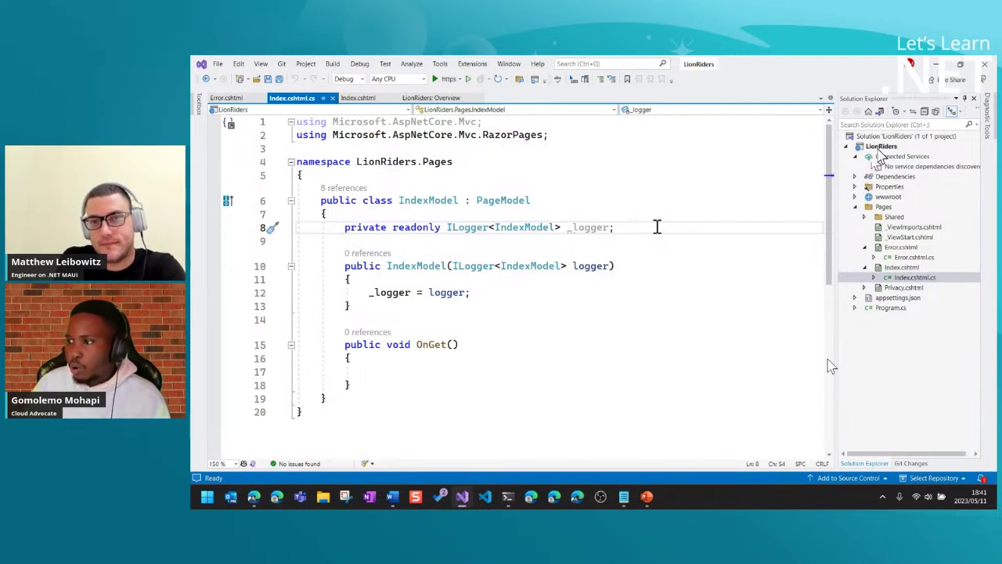
Open the publishing setup for the LionRiders project.
right_click(891, 149)
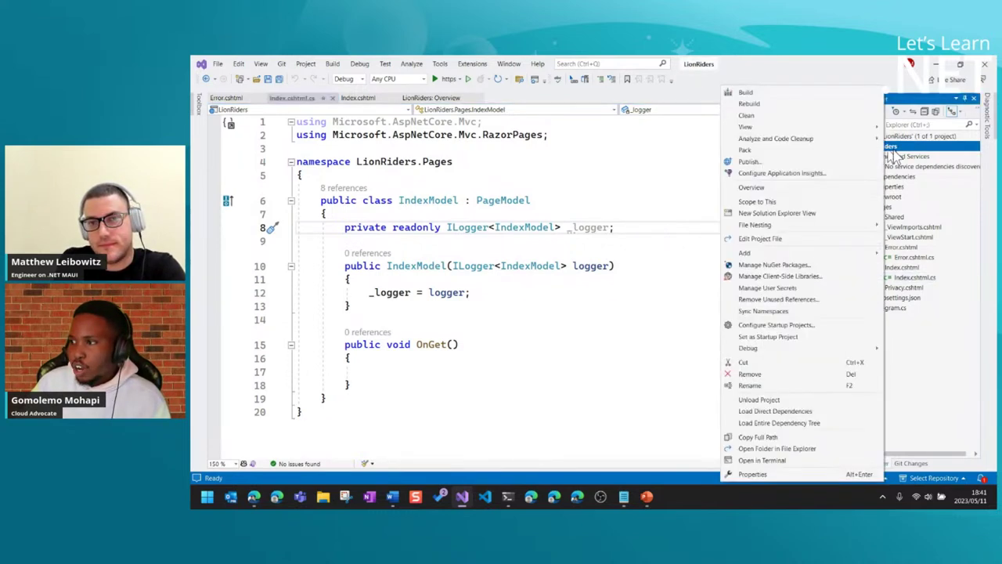
left_click(750, 162)
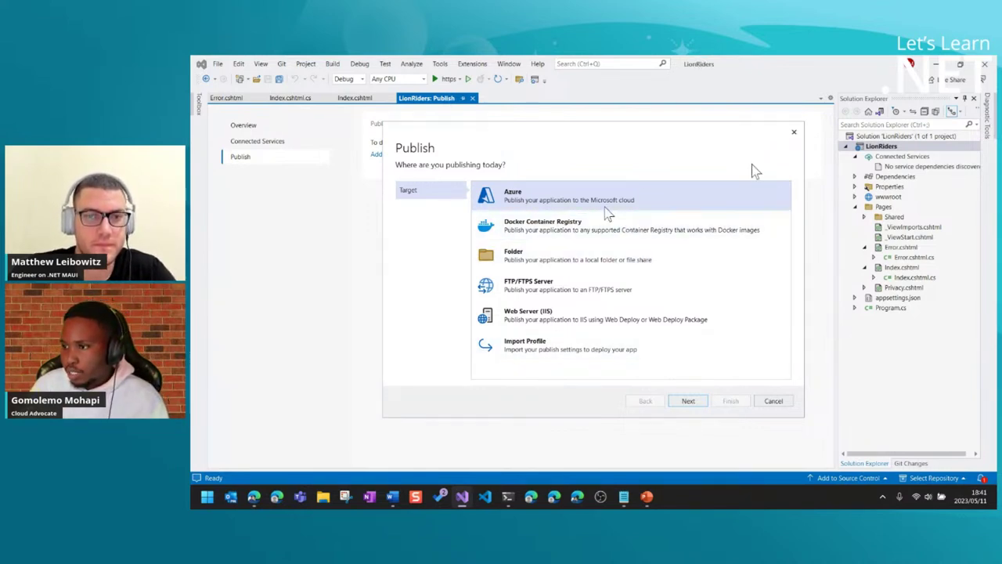
left_click(690, 402)
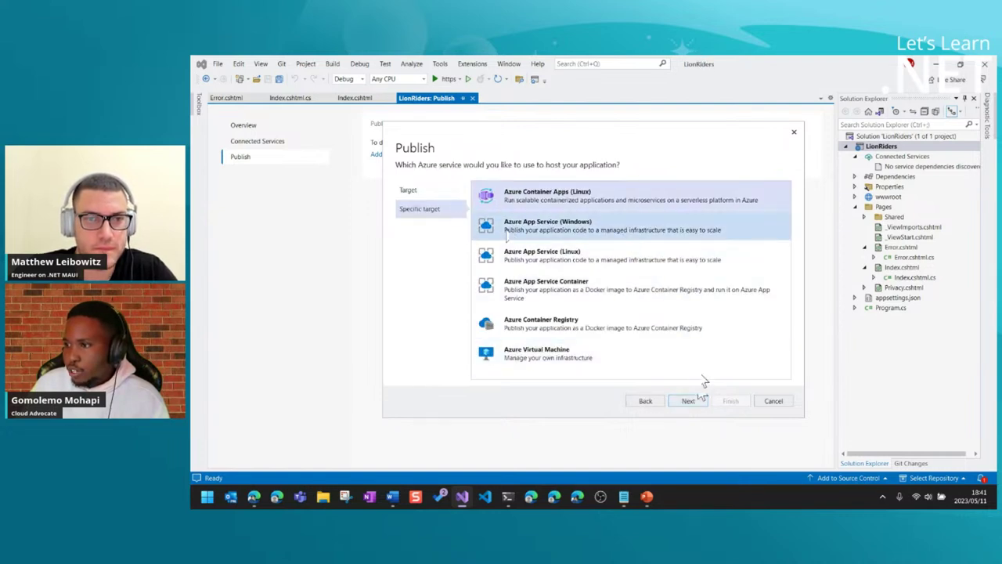
left_click(548, 235)
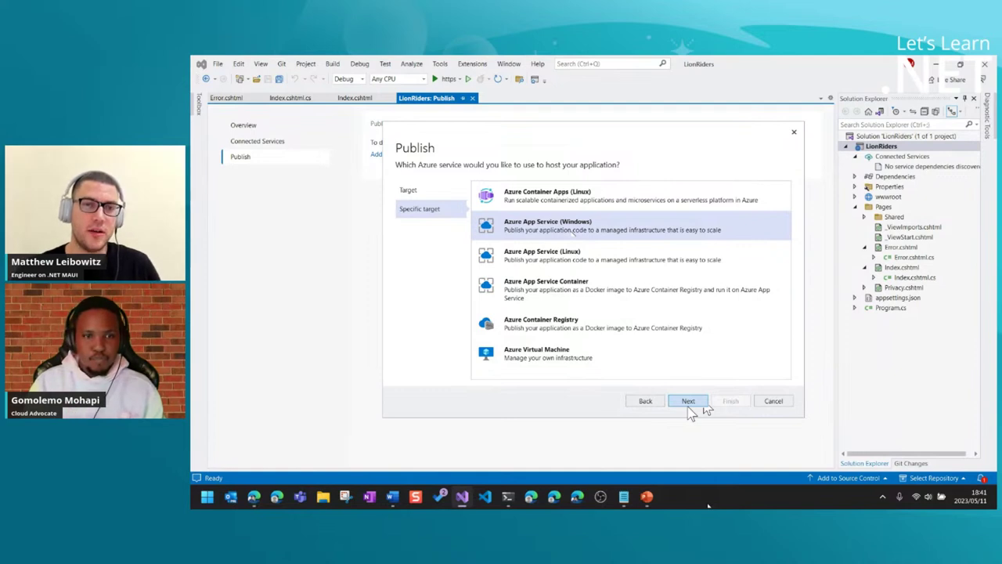
left_click(688, 401)
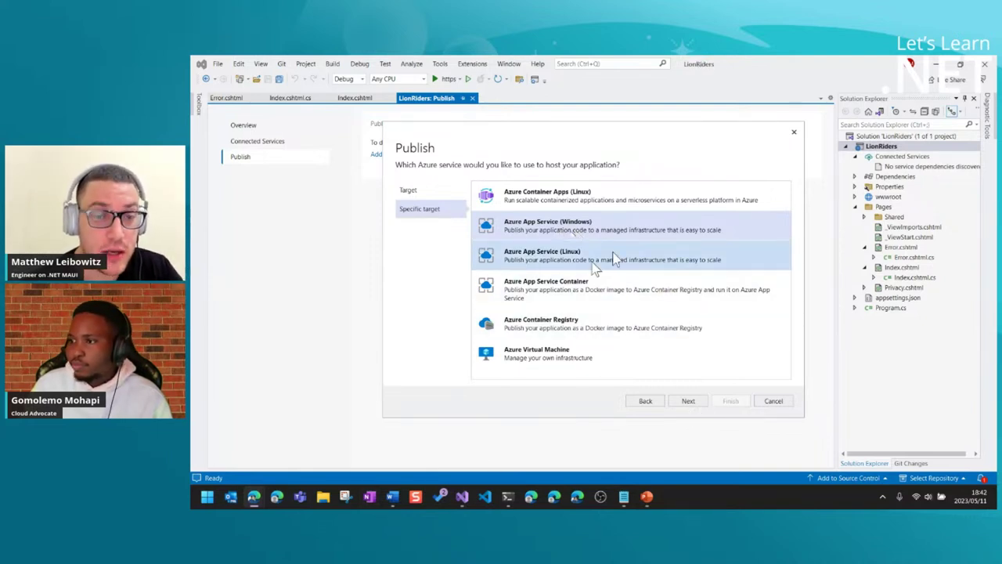
left_click(627, 205)
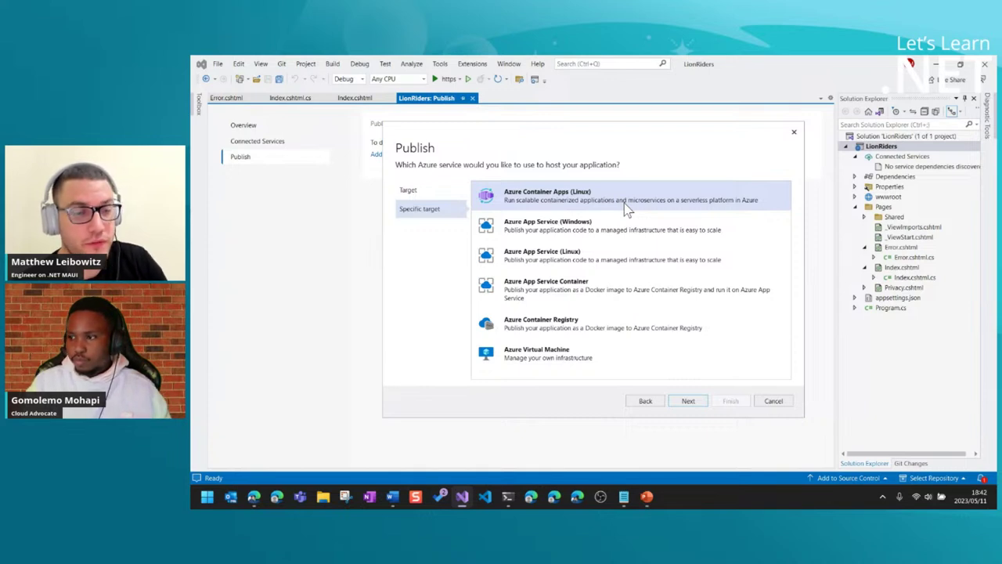
left_click(594, 360)
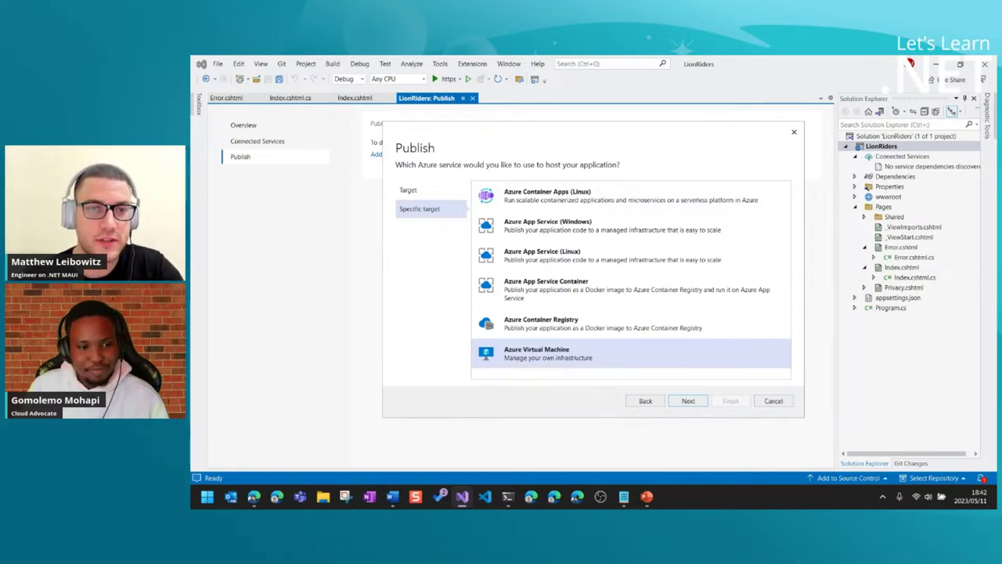
left_click(615, 225)
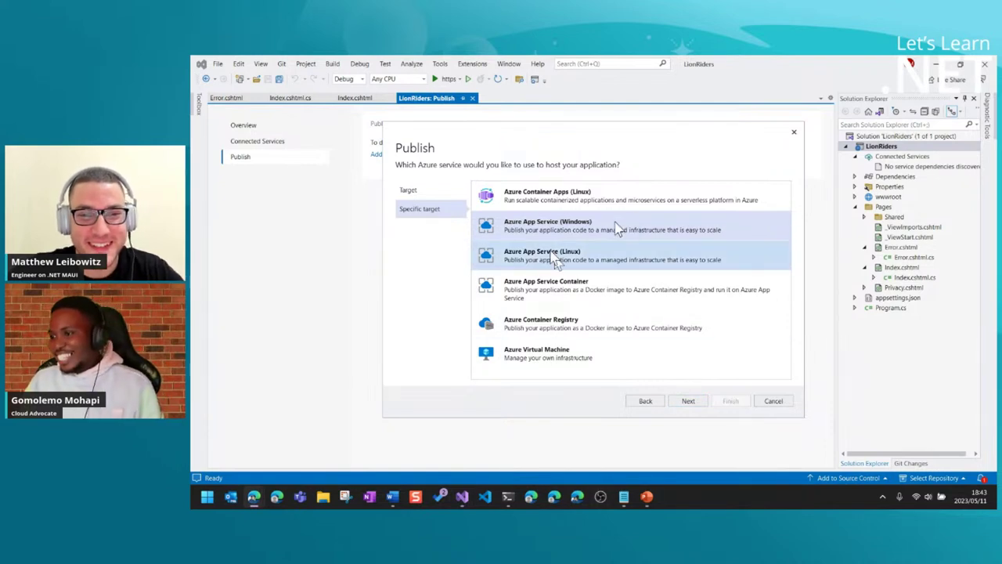
left_click(689, 401)
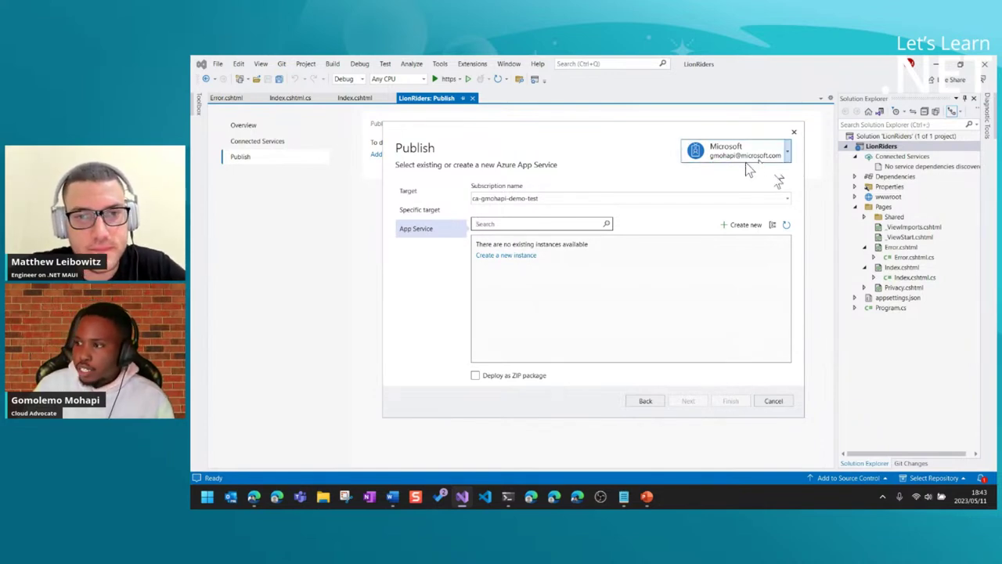
left_click(794, 132)
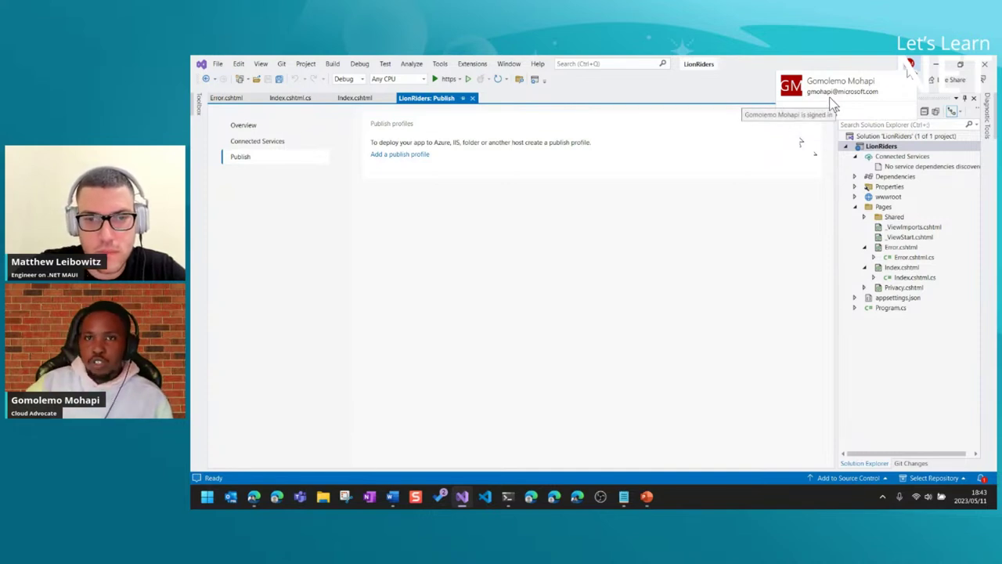
left_click(794, 135)
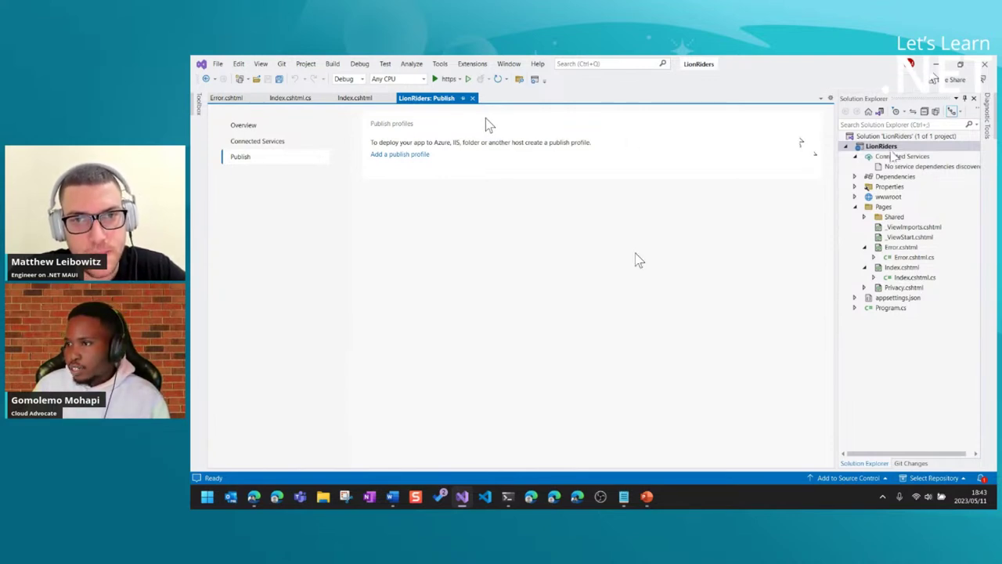
Add a publish profile with Azure as the target and Azure App Service (Windows) as the hosting service.
left_click(398, 157)
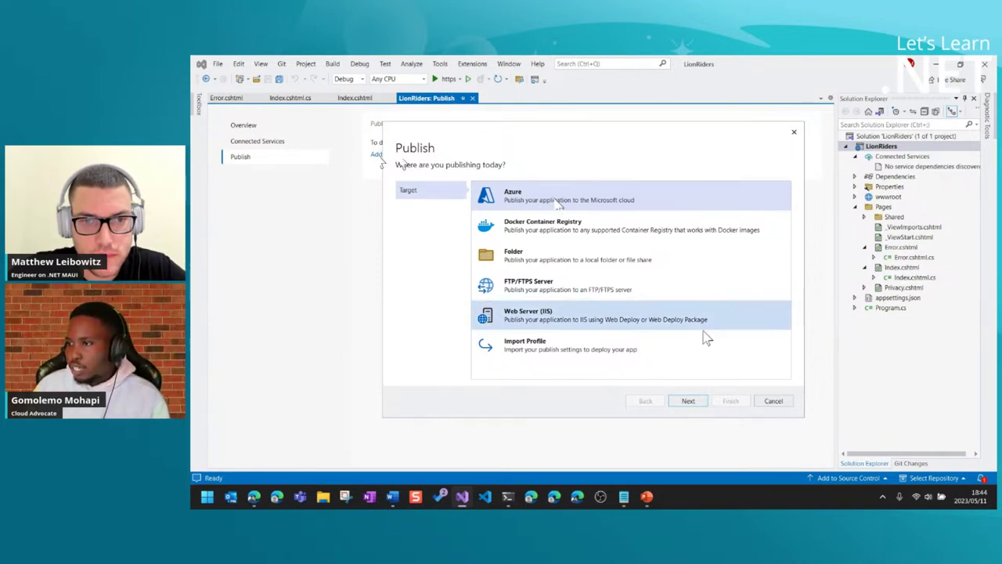
left_click(688, 400)
left_click(611, 227)
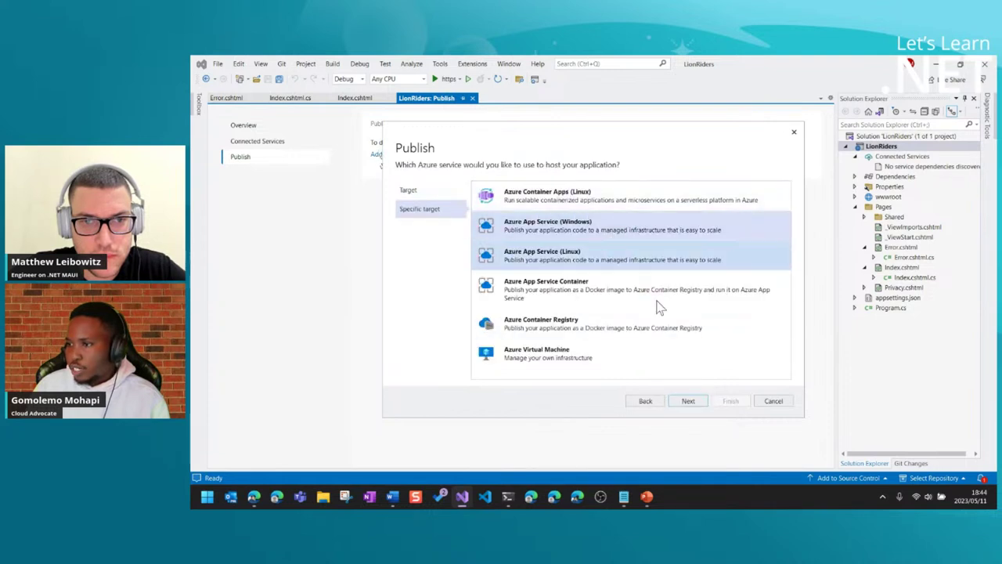
left_click(686, 402)
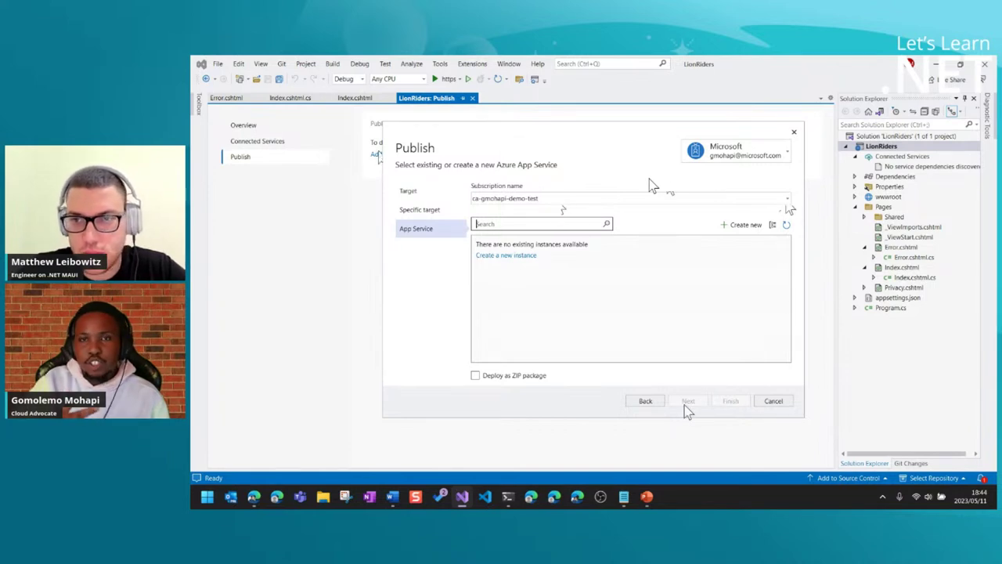
left_click(560, 220)
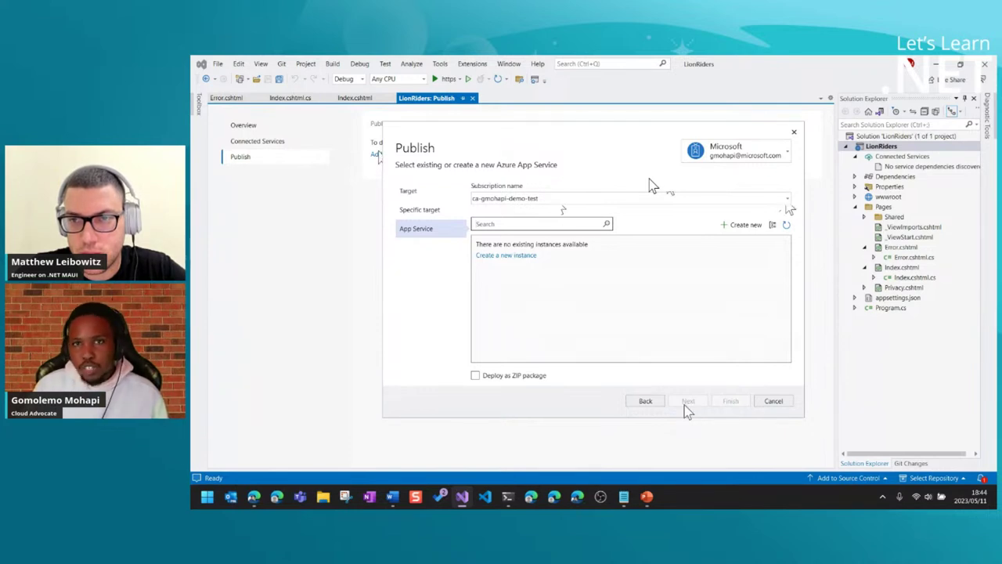
left_click(561, 221)
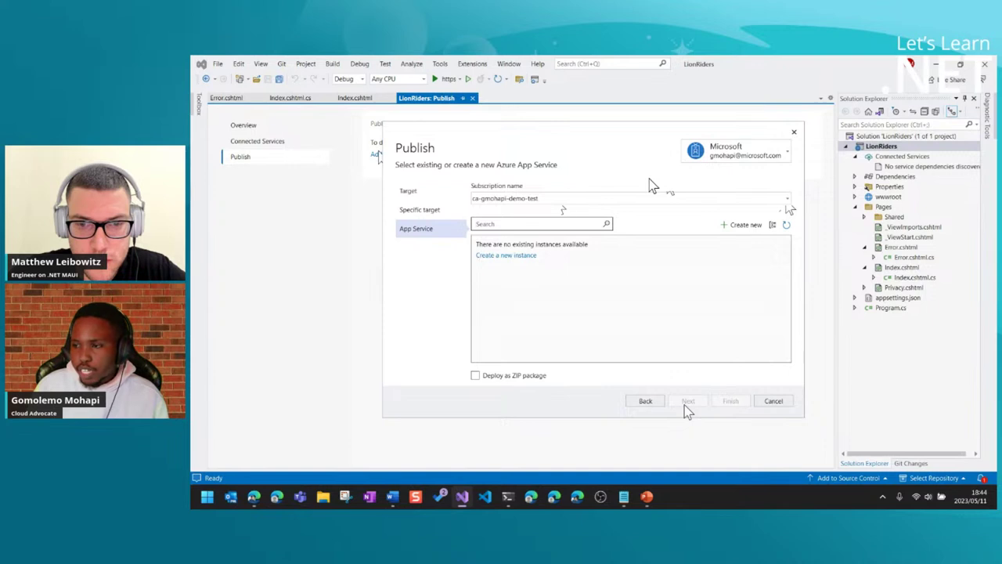
Start a new App Service instance and assign it a new resource group named LionGroup.
left_click(517, 257)
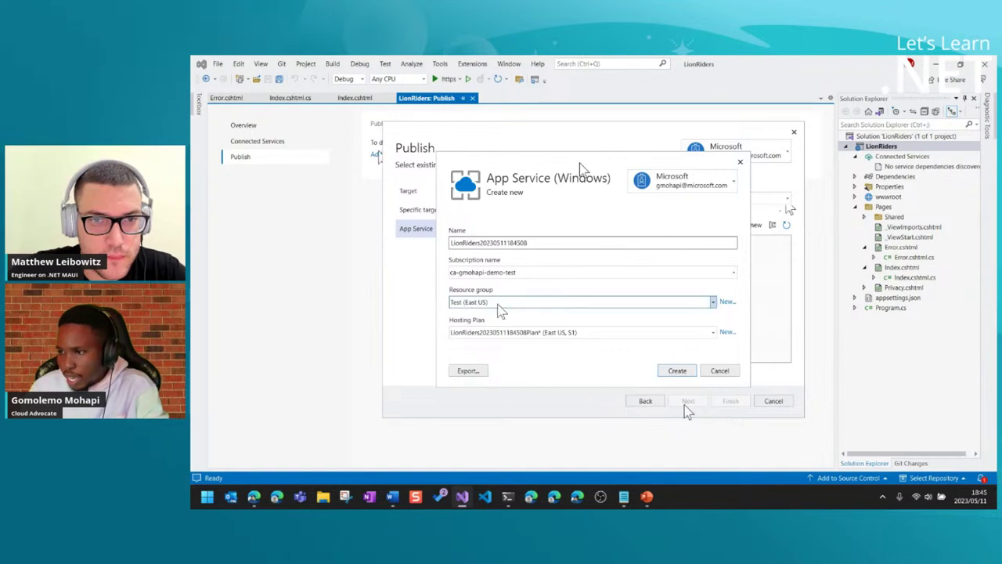
left_click(728, 304)
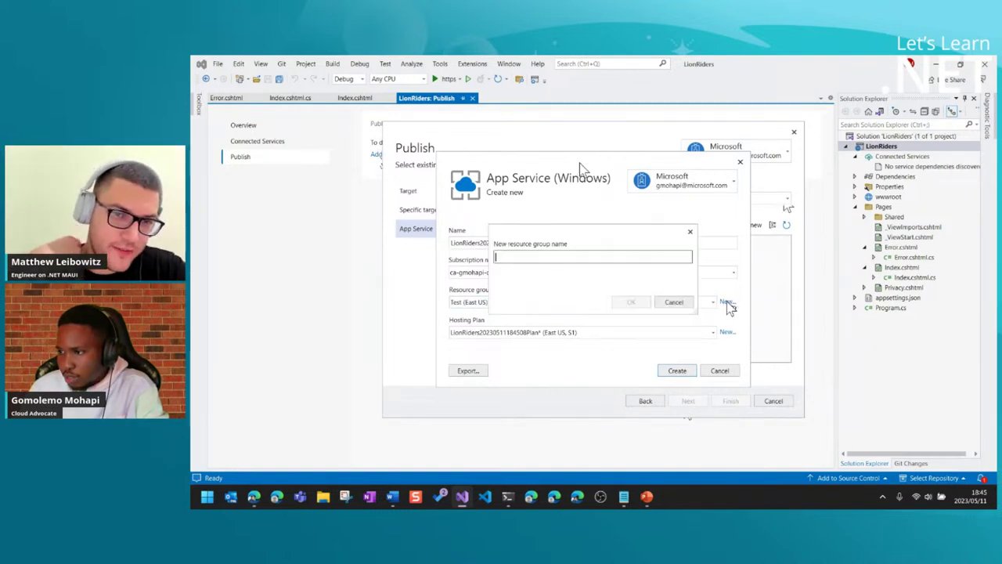
left_click(690, 235)
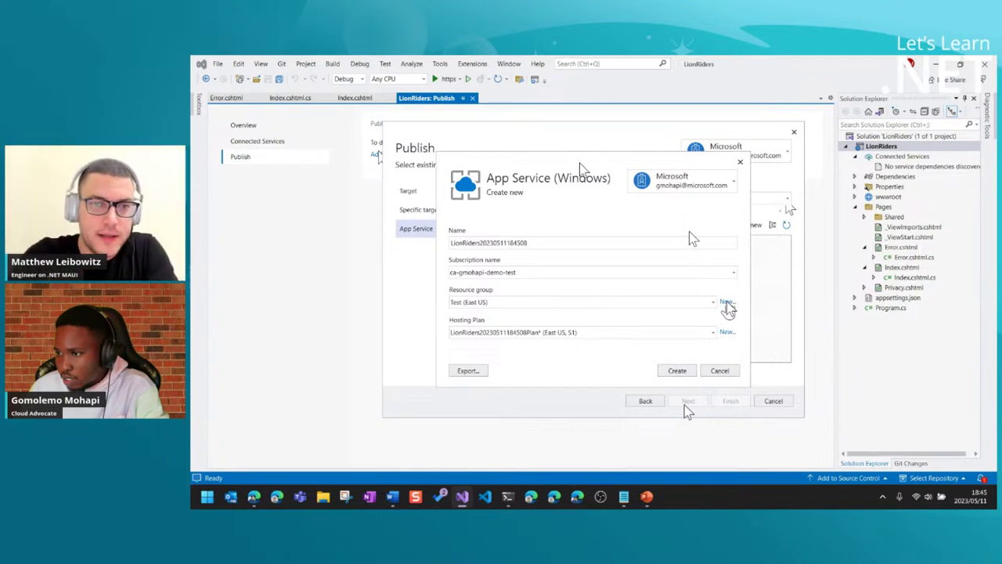
left_click(728, 304)
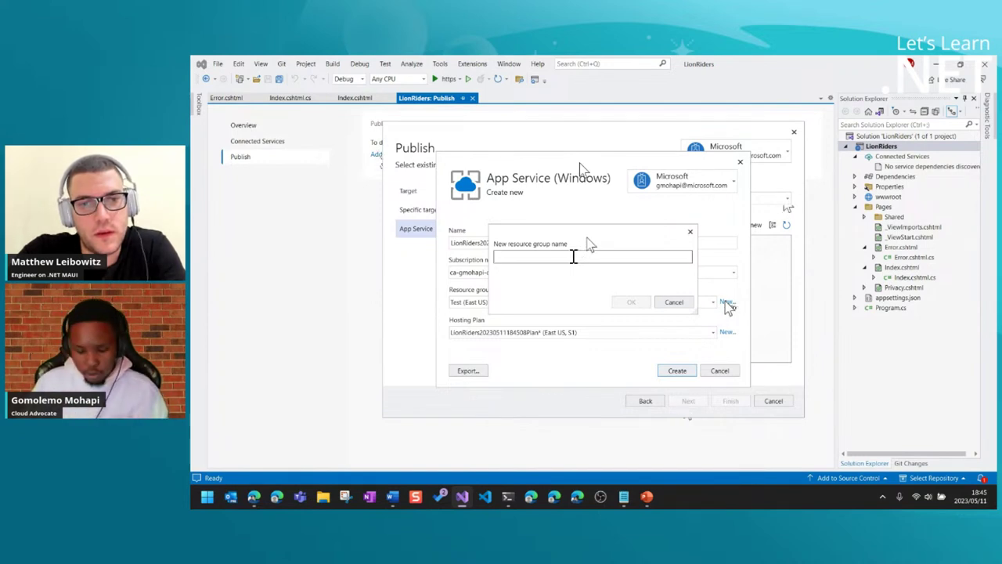
type("Lion")
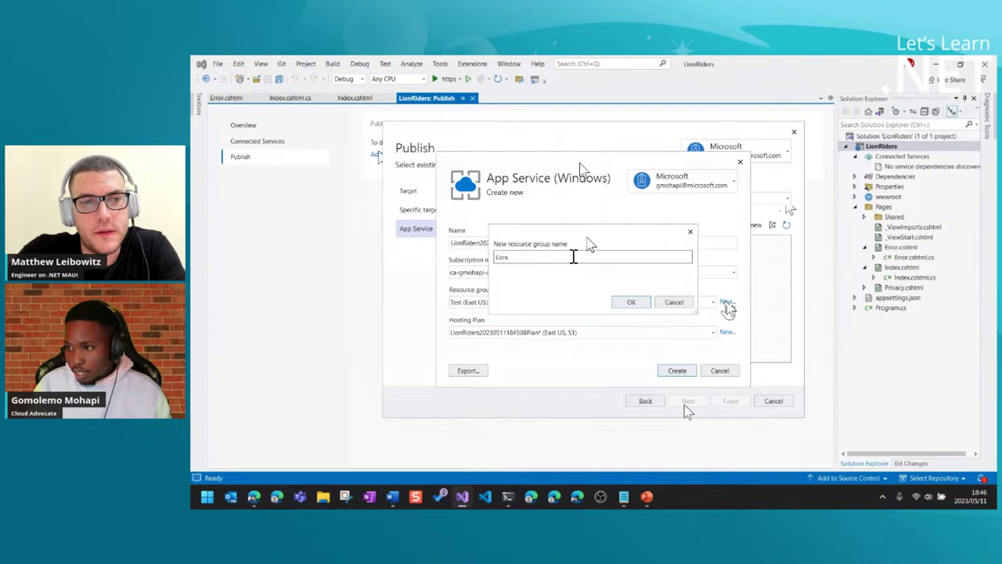
type("Gr")
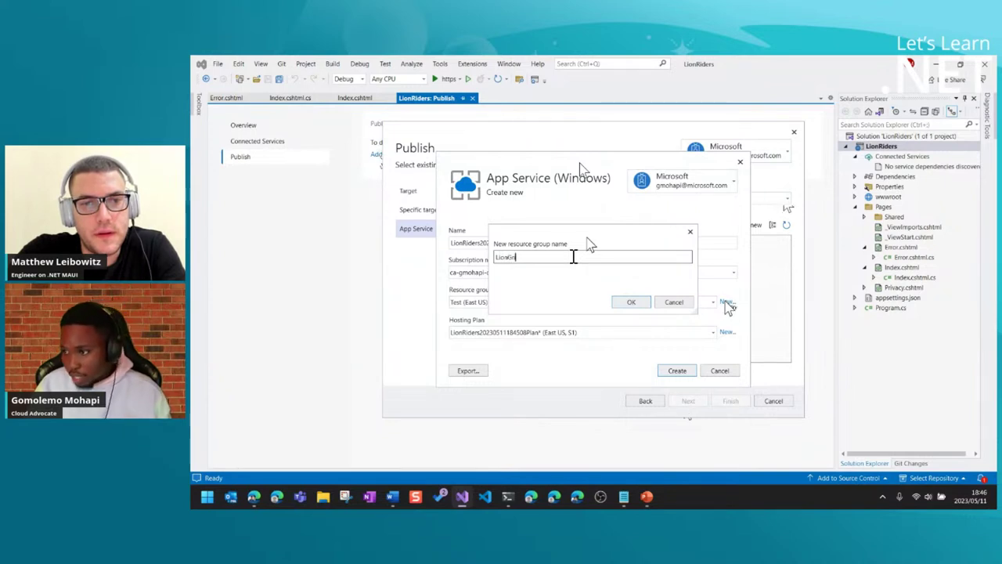
type("oup")
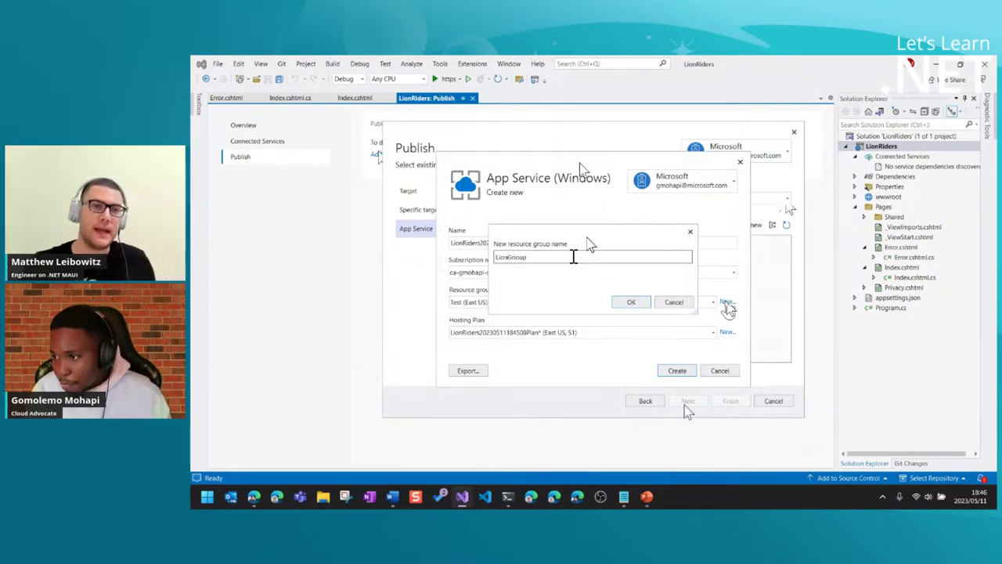
key("BackSpace")
key("BackSpace")
key("BackSpace")
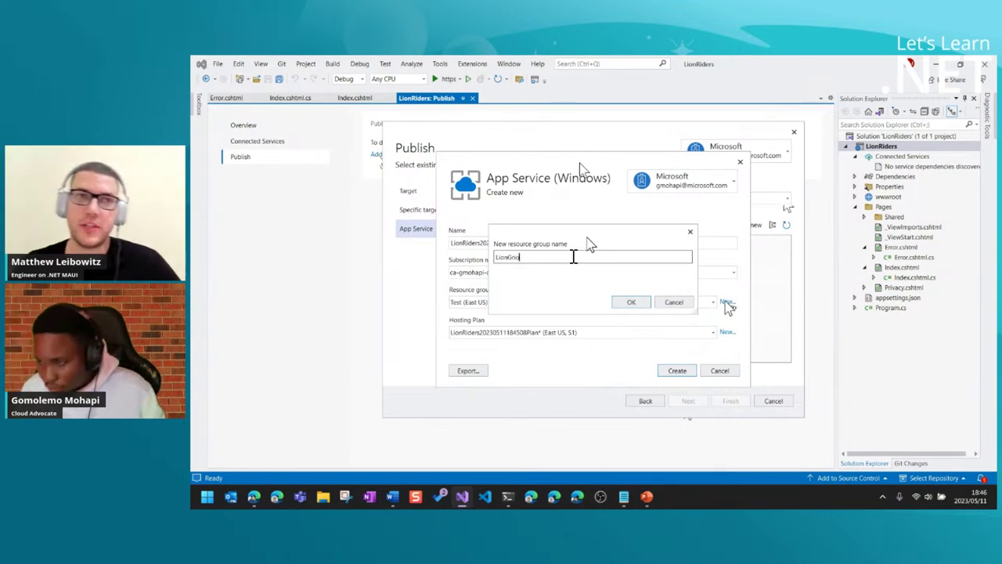
type("oup")
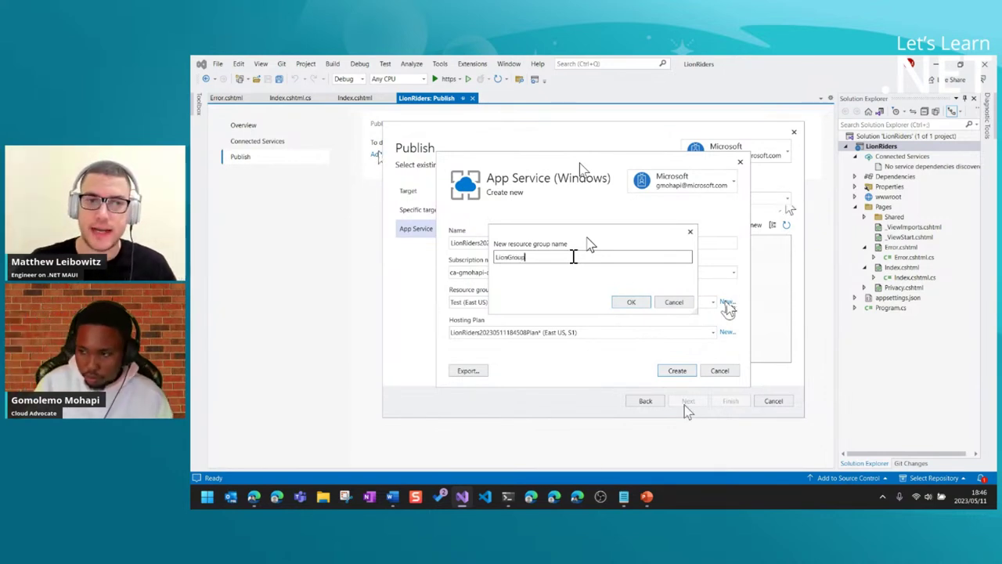
left_click(631, 302)
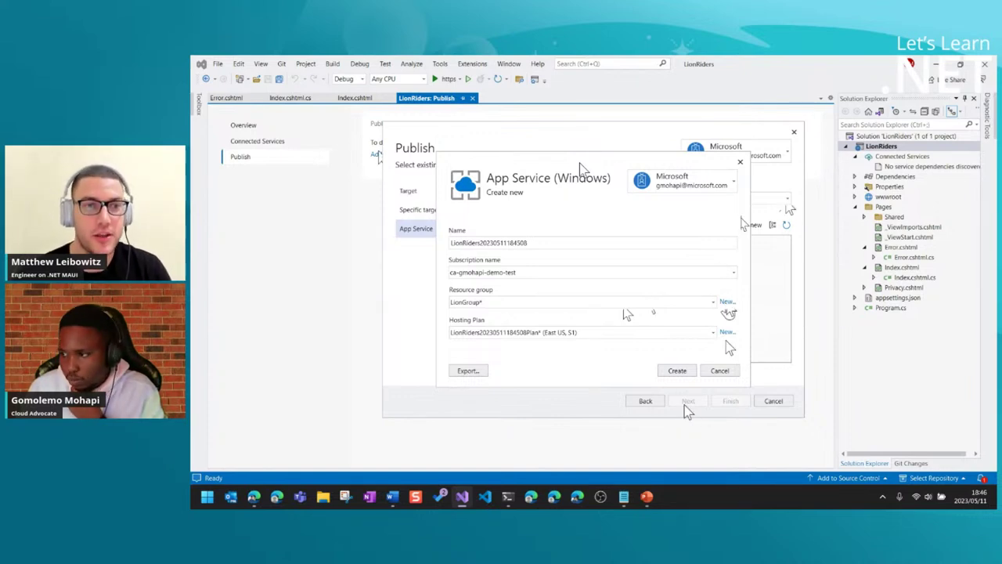
Open the settings for a new hosting plan and review the available locations, including South Africa North.
left_click(726, 332)
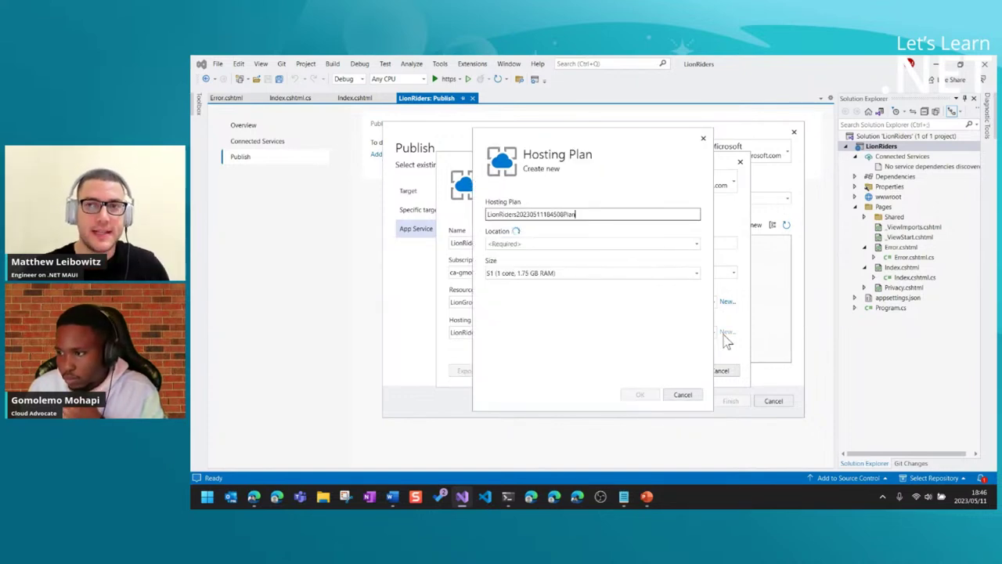
left_click(704, 138)
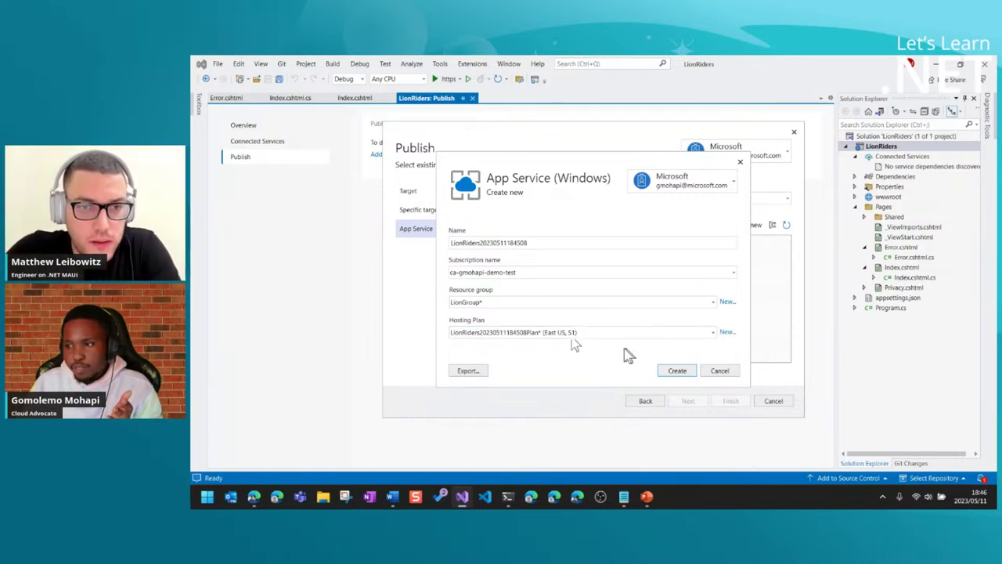
left_click(727, 332)
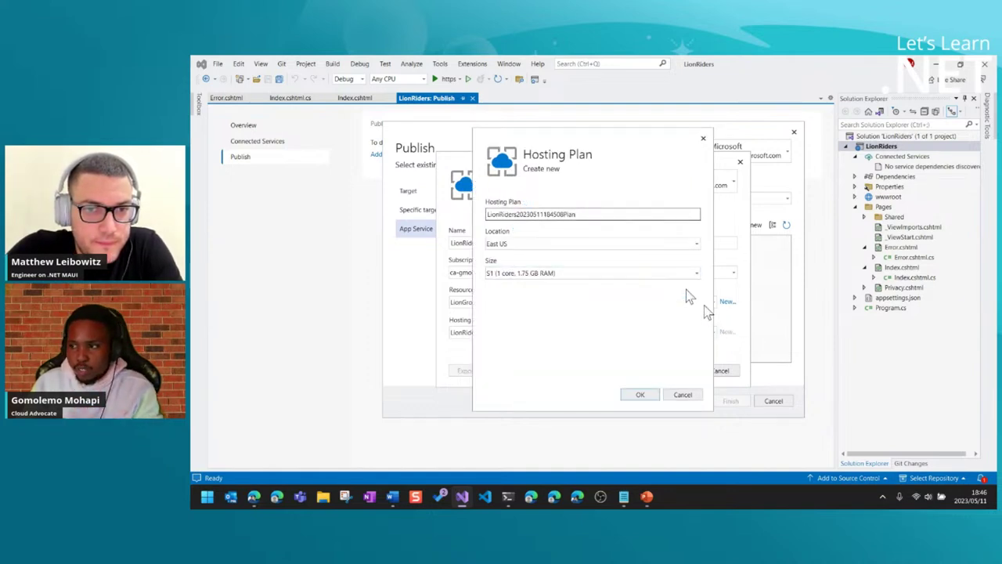
left_click(696, 244)
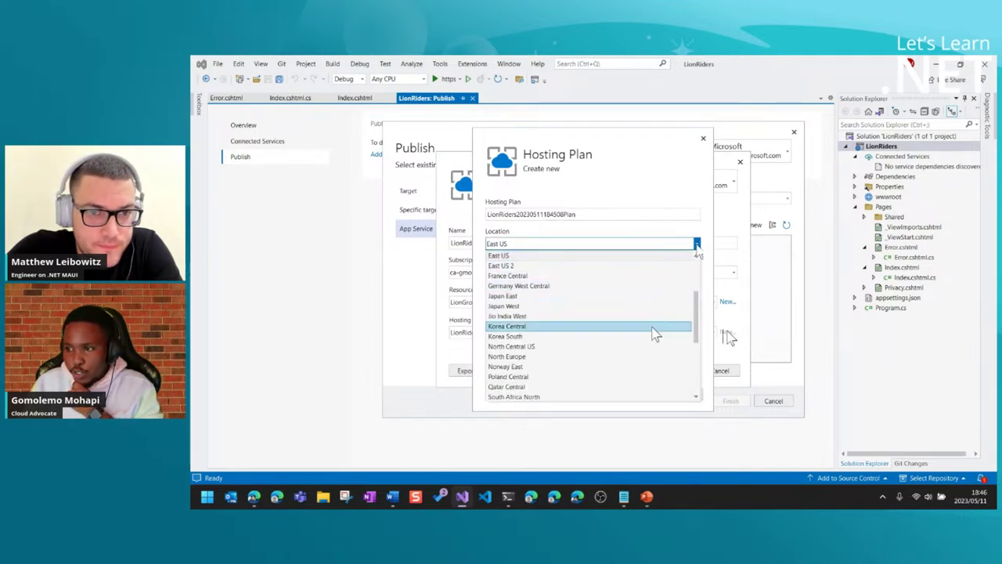
scroll(655, 333, "down", 4)
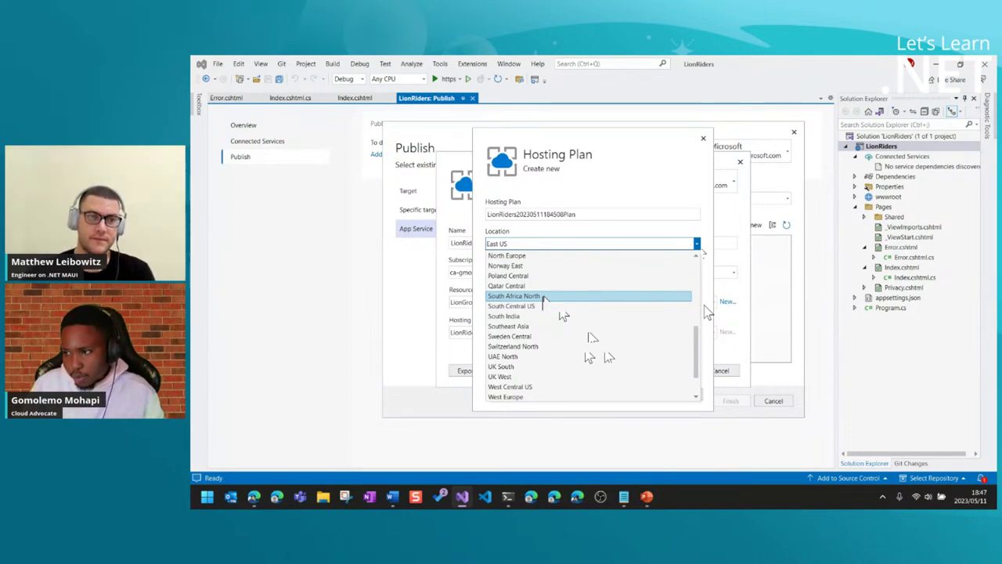
left_click(587, 147)
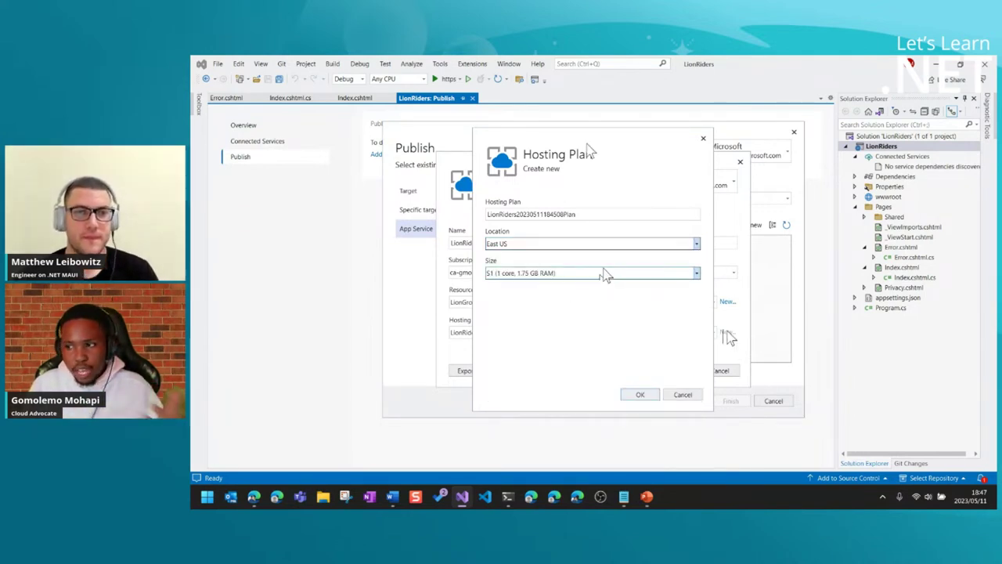
Review the available size options for the new hosting plan, from Free and Shared up to the P3v3 tier.
left_click(696, 273)
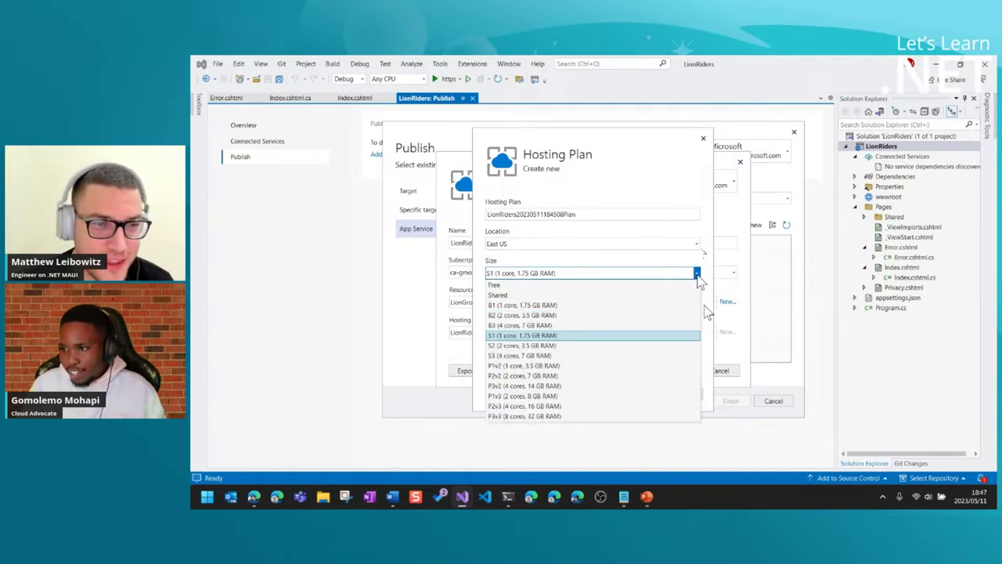
left_click(697, 276)
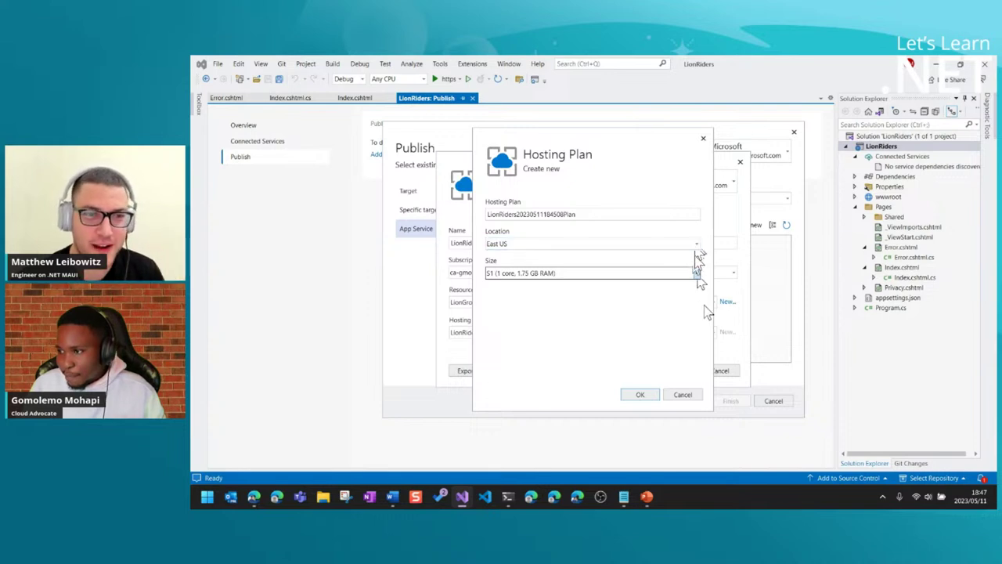
left_click(697, 274)
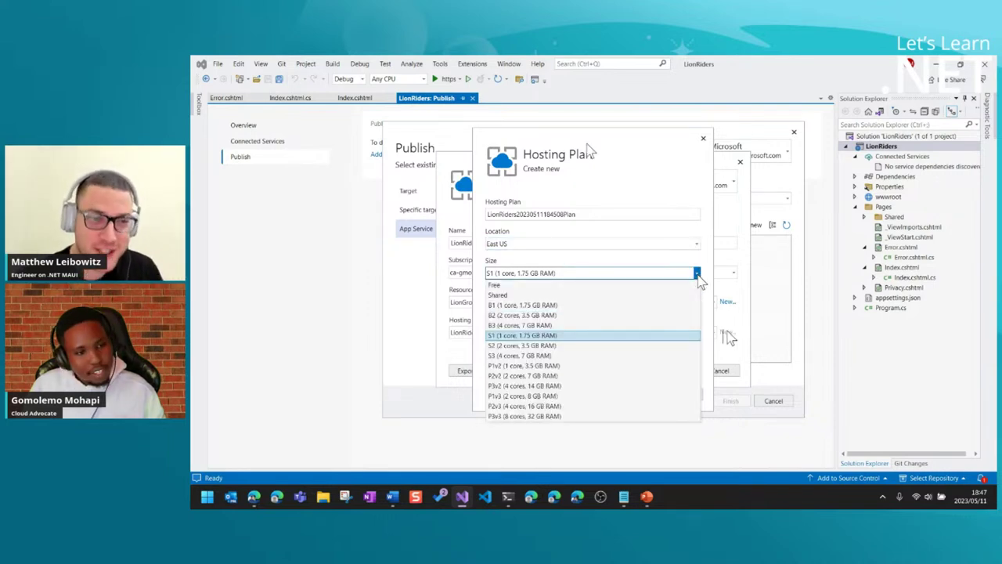
left_click(697, 275)
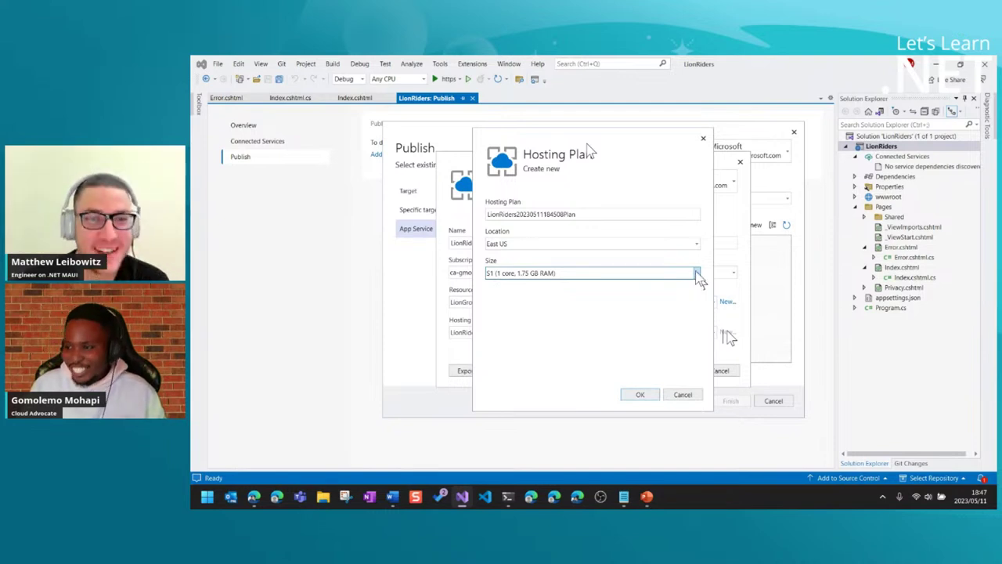
left_click(697, 274)
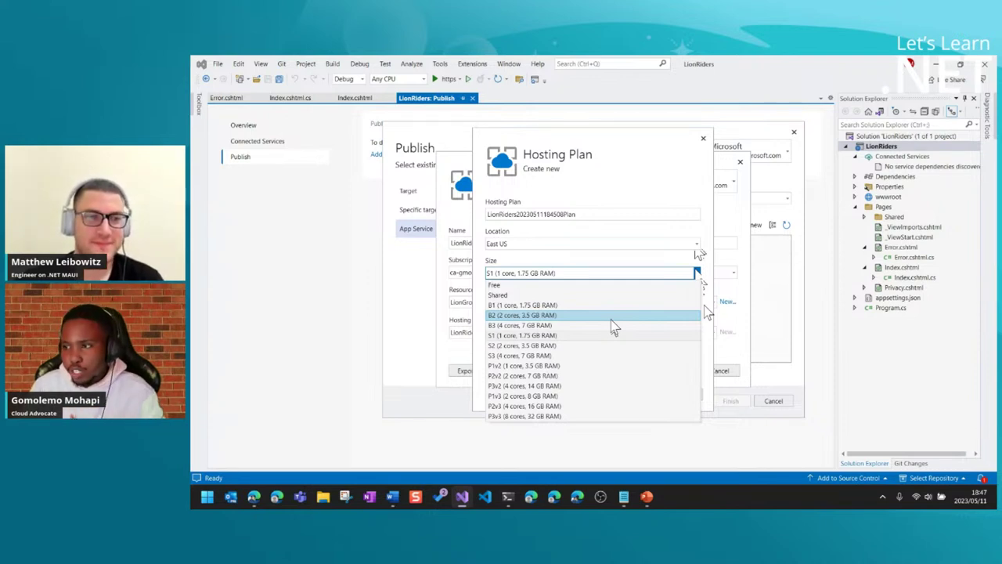
left_click(622, 148)
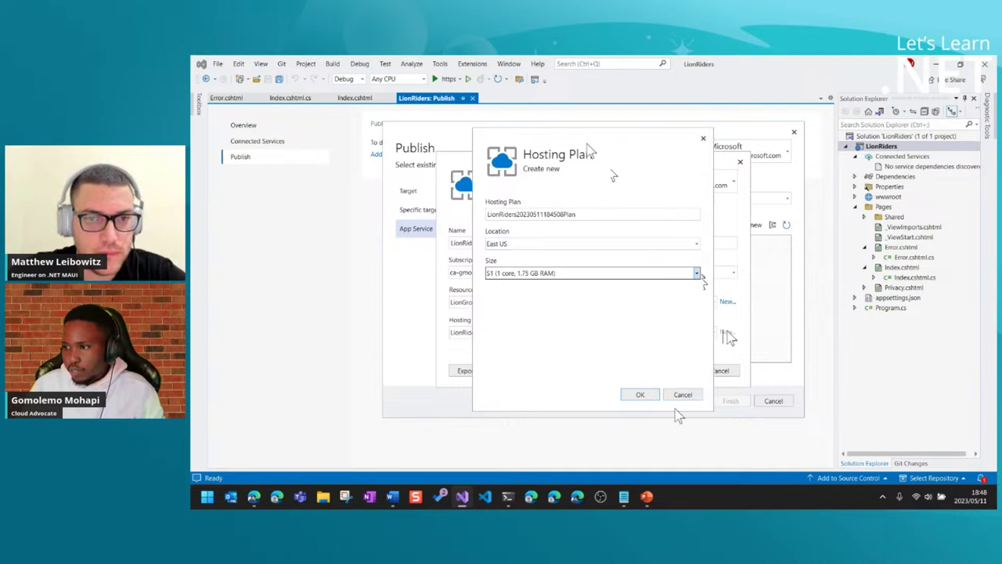
Dismiss the new hosting plan settings and create the App Service instance in the LionGroup resource group.
left_click(703, 141)
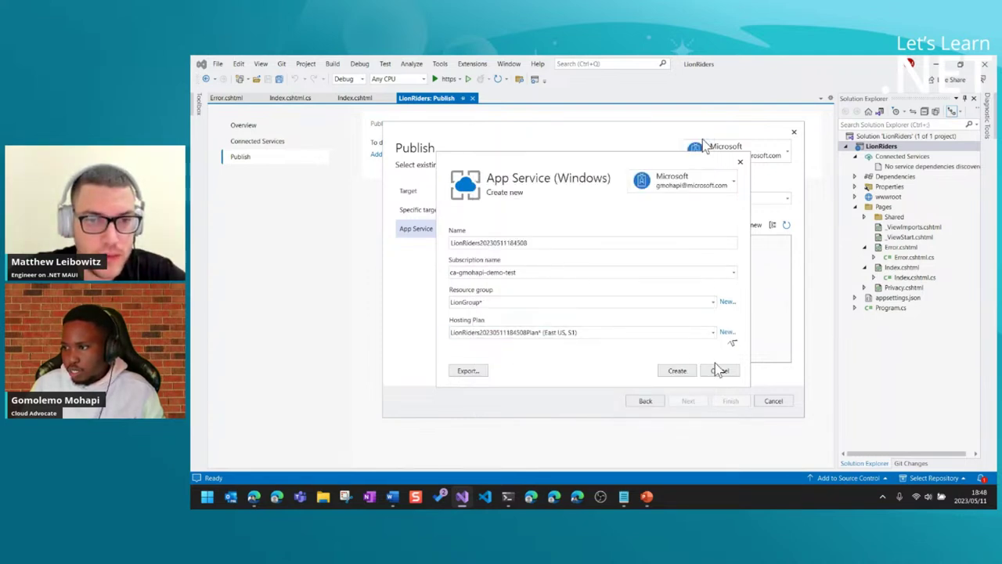
left_click(678, 372)
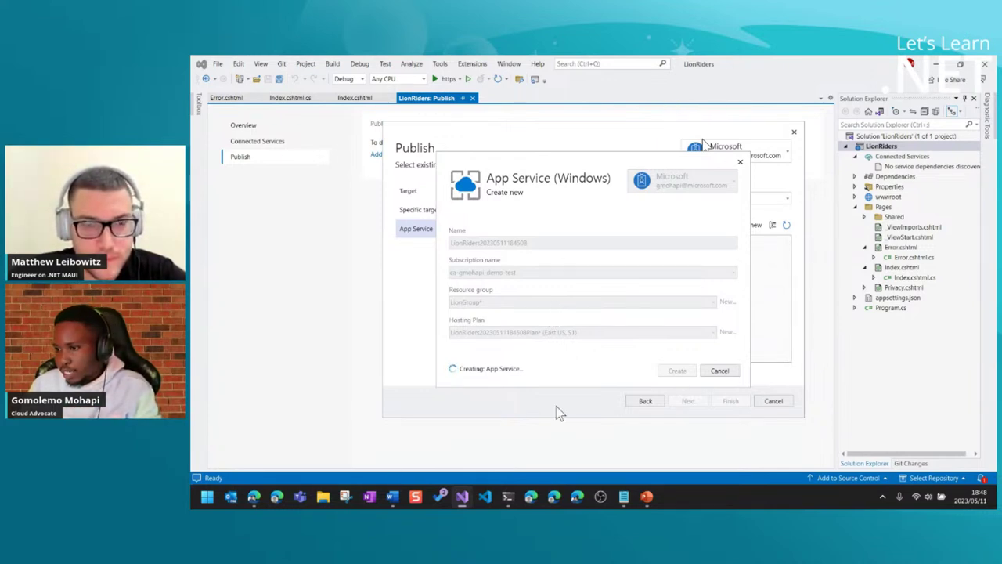
Switch to the Azure portal in Microsoft Edge and open the form for creating a resource group.
mouse_move(259, 503)
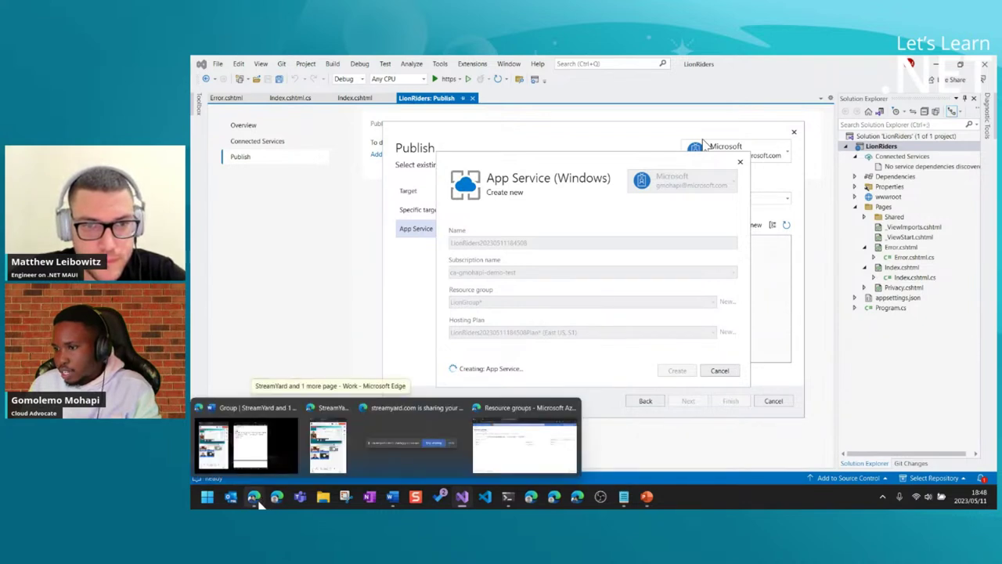
left_click(523, 440)
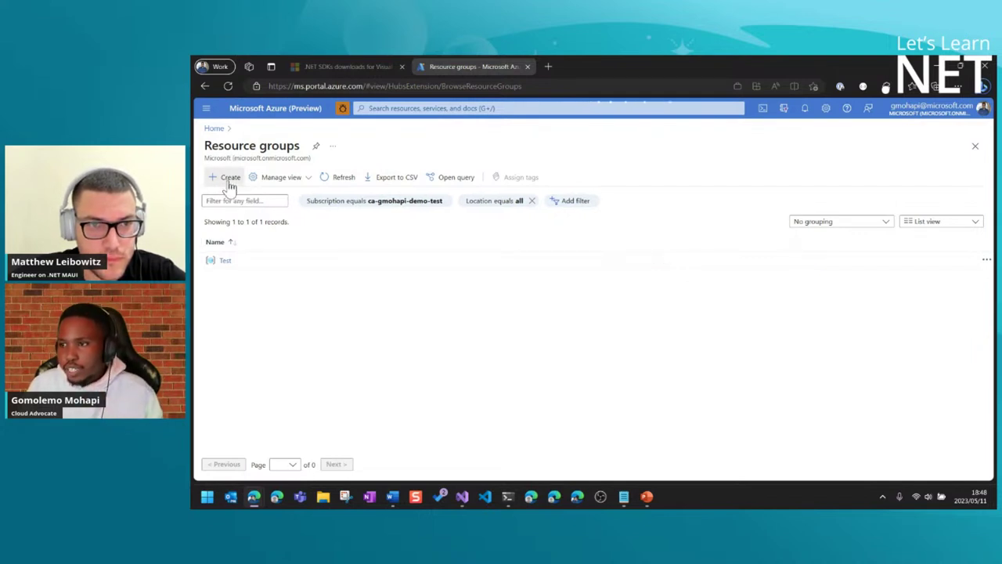
left_click(231, 180)
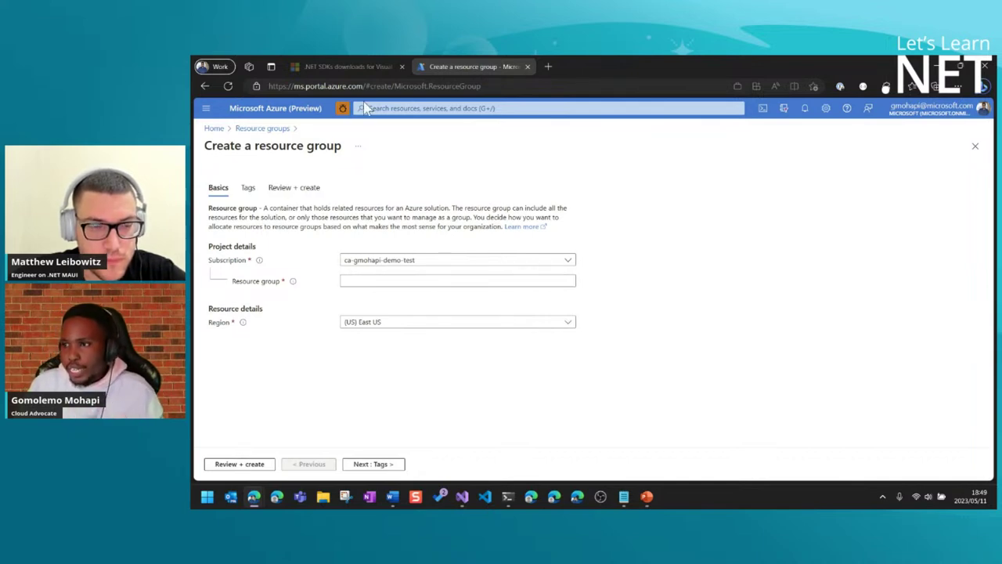
Search the Azure portal for "app service" and open the App Services list.
left_click(405, 107)
type("azure")
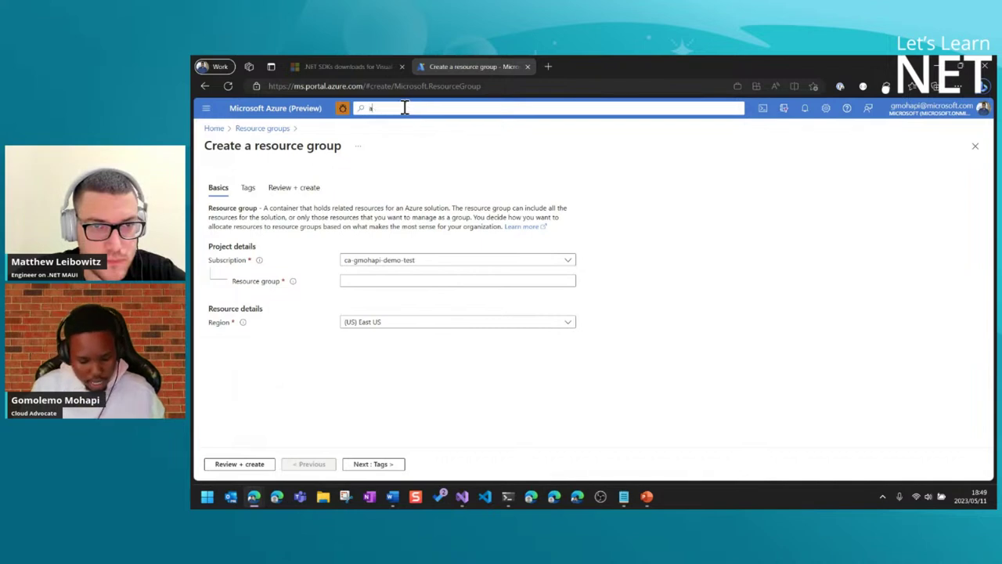
key("BackSpace")
key("BackSpace")
key("BackSpace")
key("BackSpace")
key("BackSpace")
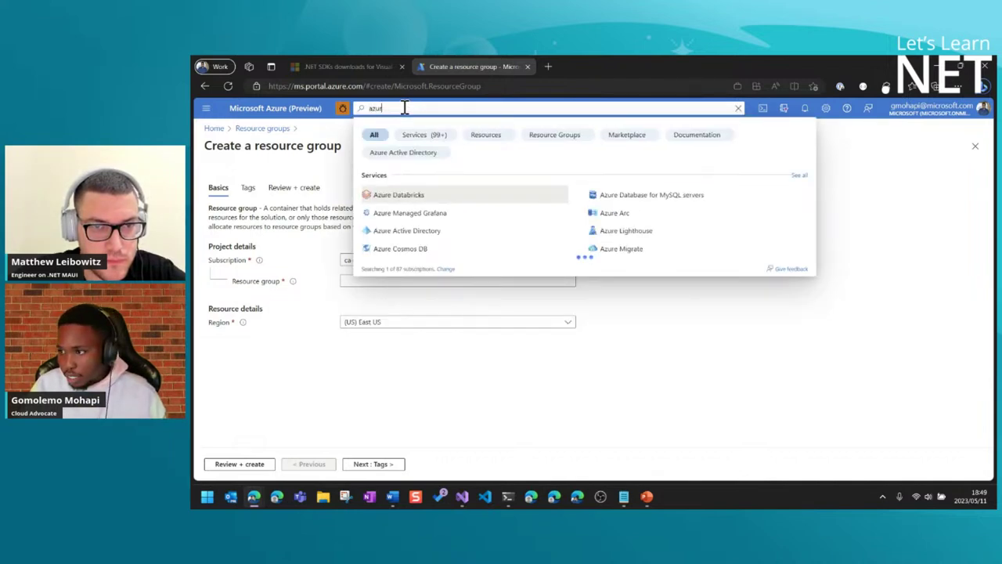
type("app service")
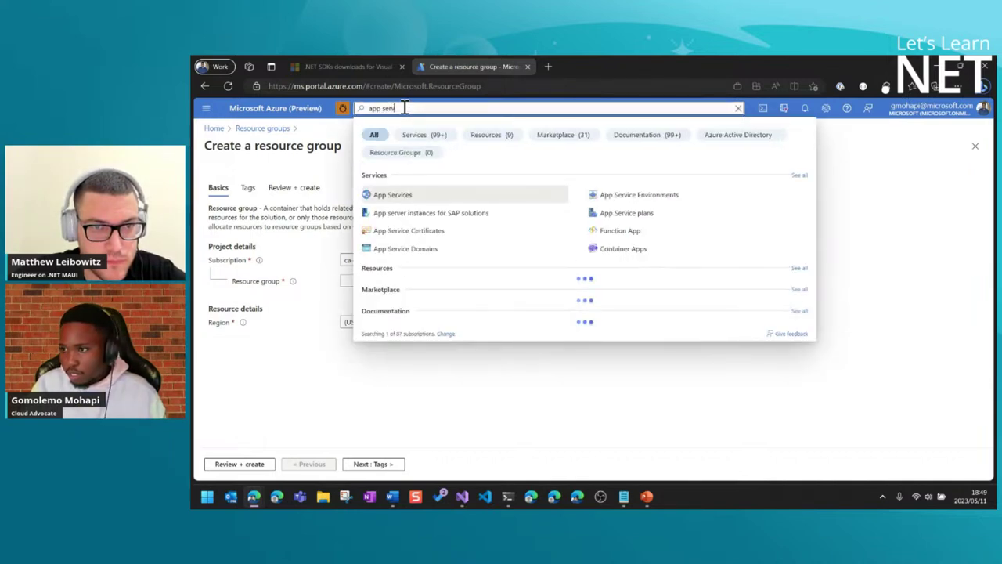
left_click(387, 198)
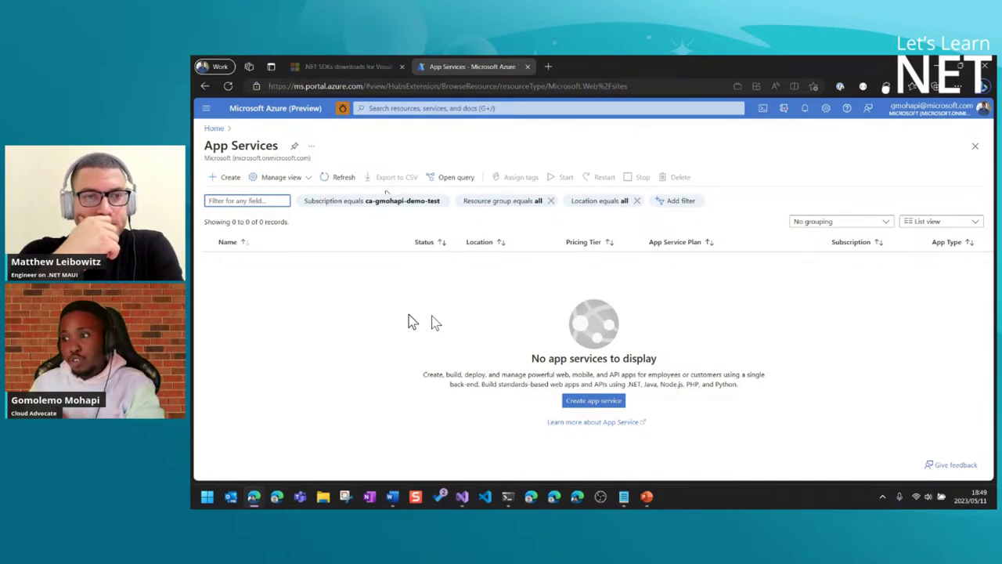
Switch back to Visual Studio and finish creating the publish profile for the new LionRiders App Service instance.
left_click(462, 497)
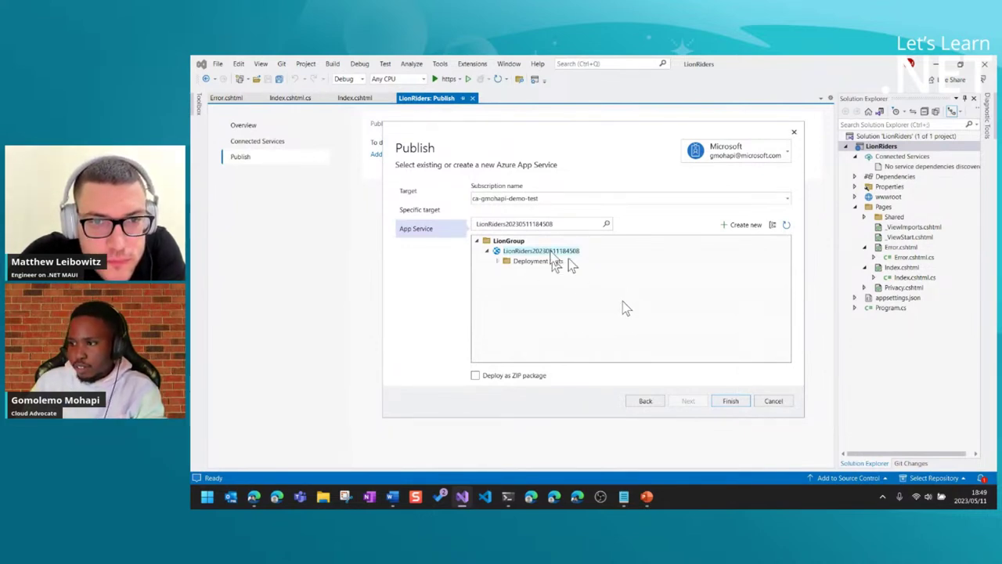
left_click(733, 406)
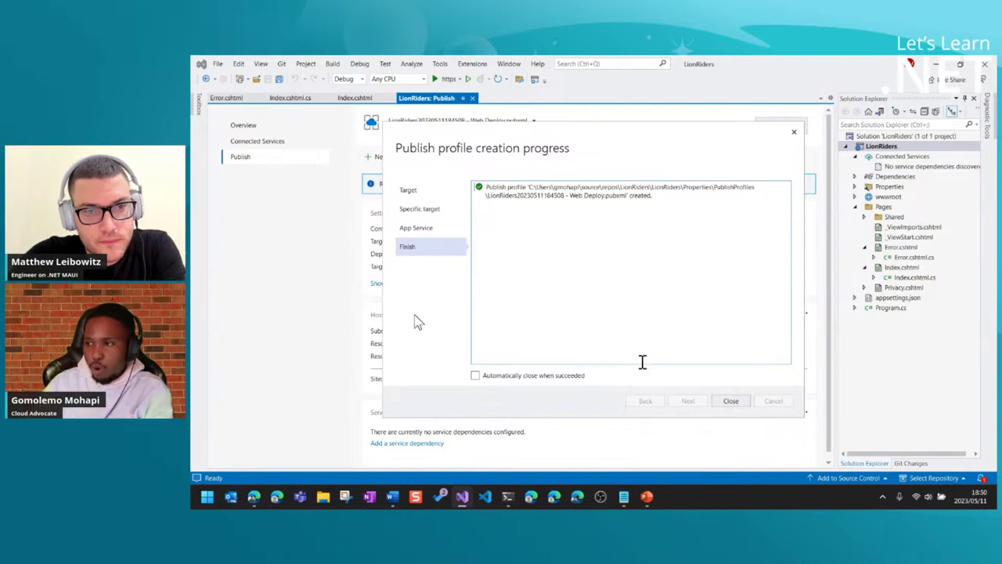
left_click(743, 407)
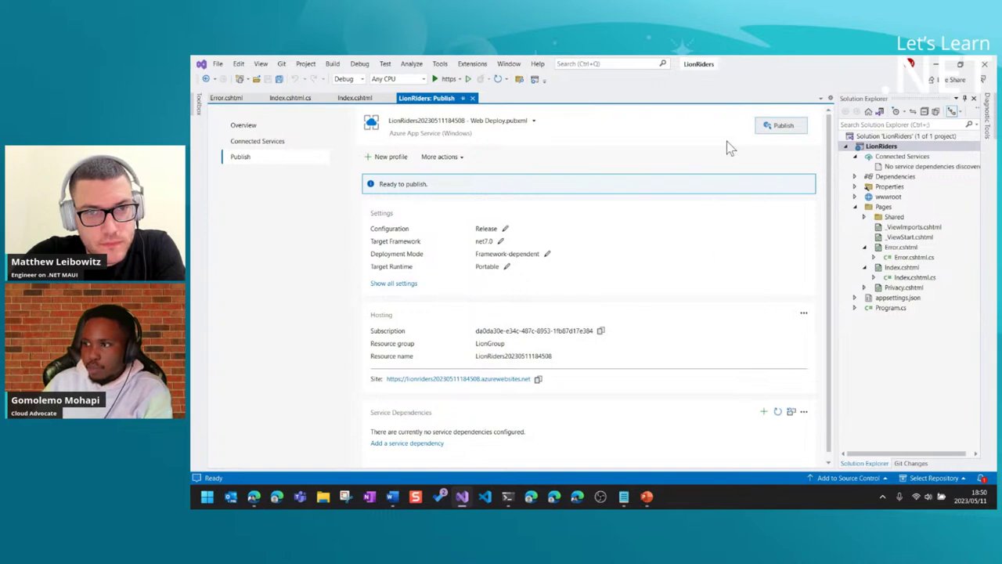
Try to publish LionRiders to Azure, then dismiss the error dialog and close the Error List and Output windows.
left_click(786, 130)
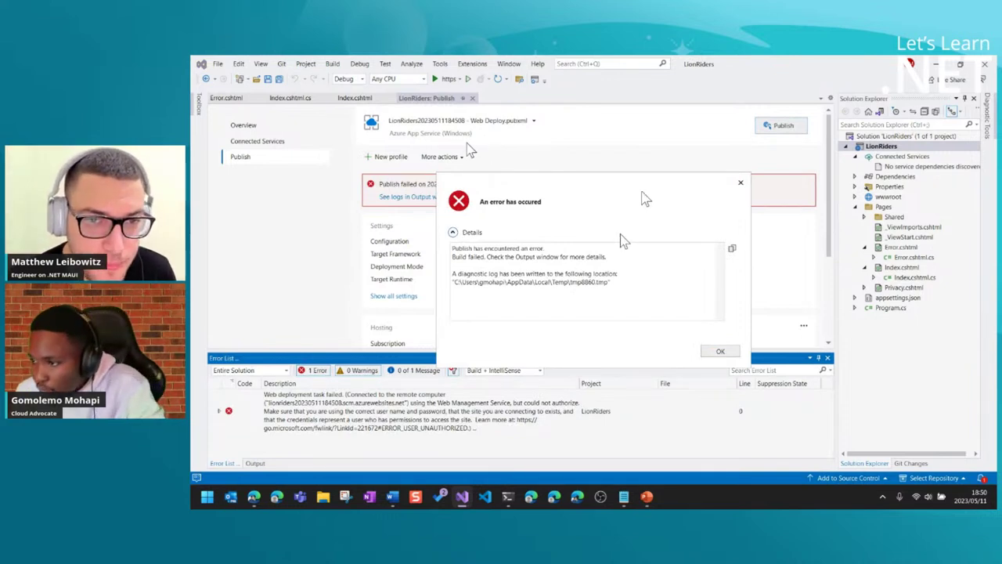
left_click(741, 183)
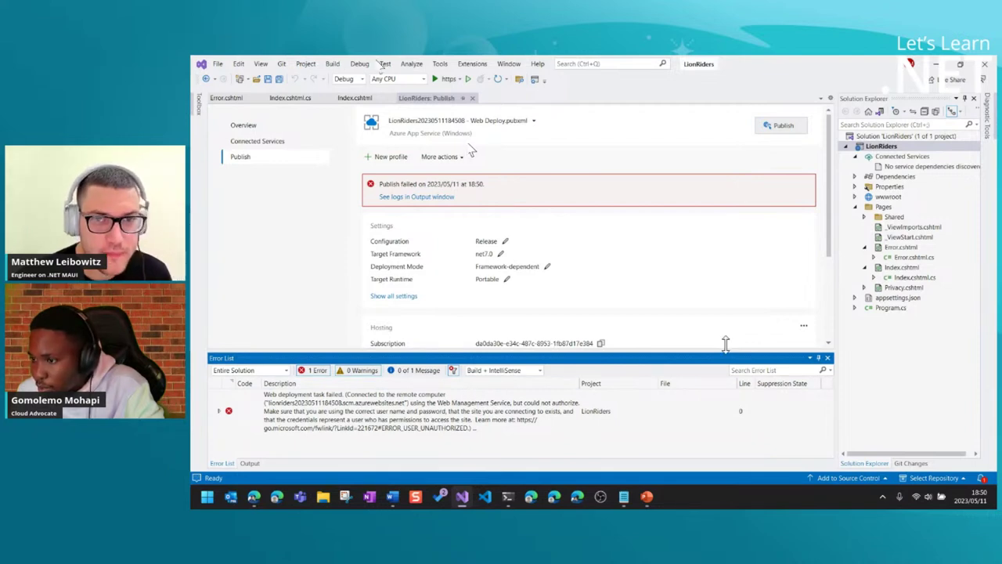
left_click(827, 358)
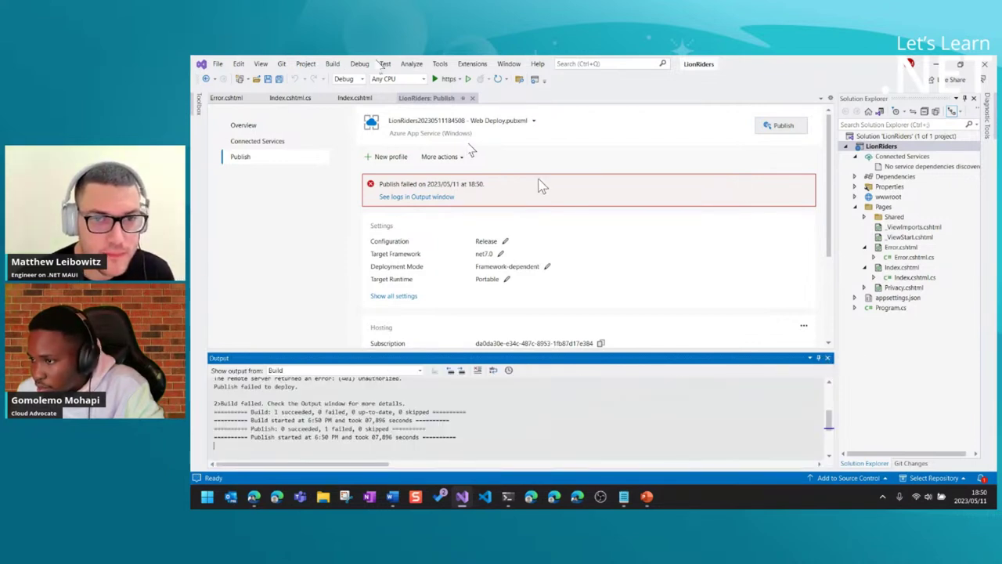
left_click(828, 358)
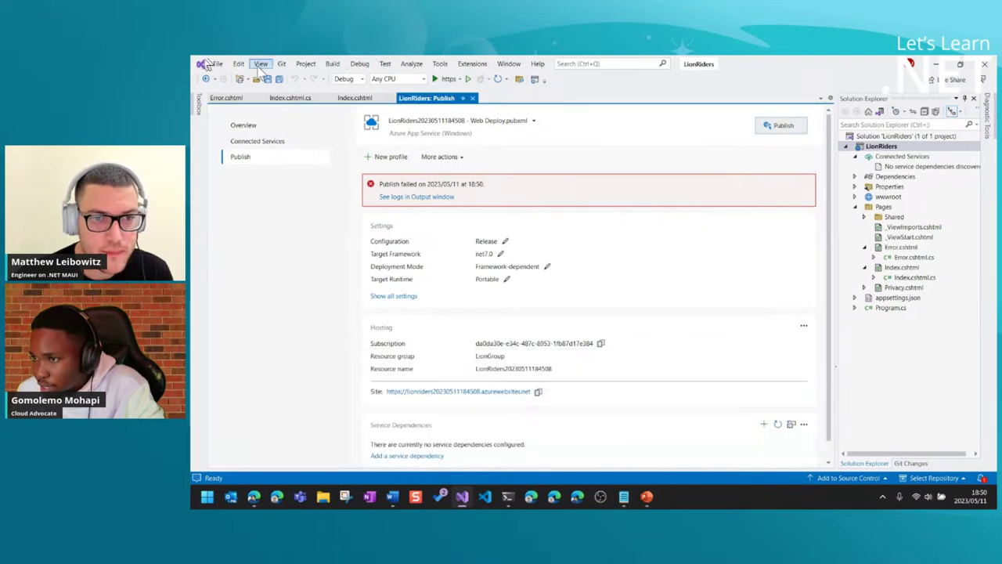
Rebuild the LionRiders solution and close the build output.
left_click(332, 66)
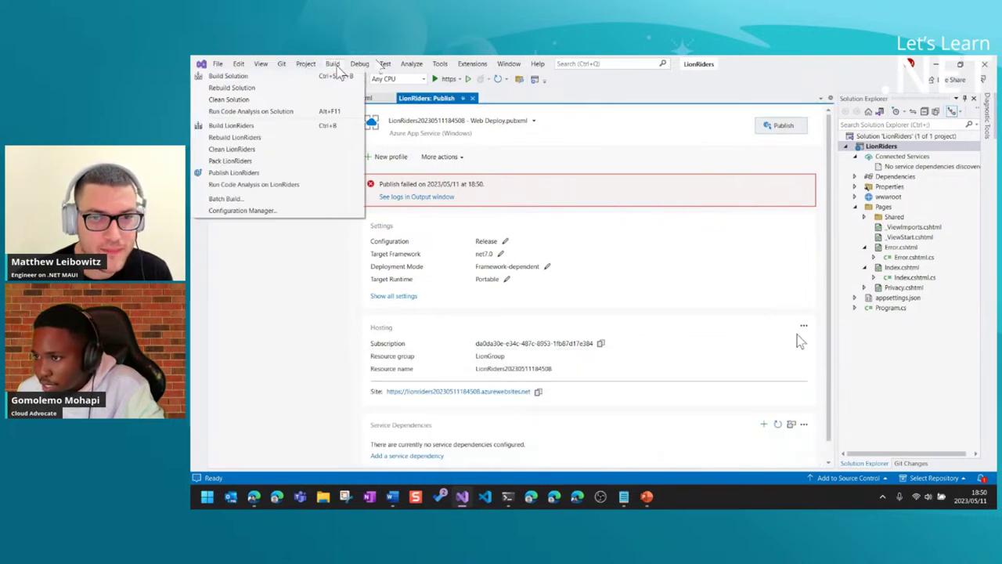
left_click(240, 89)
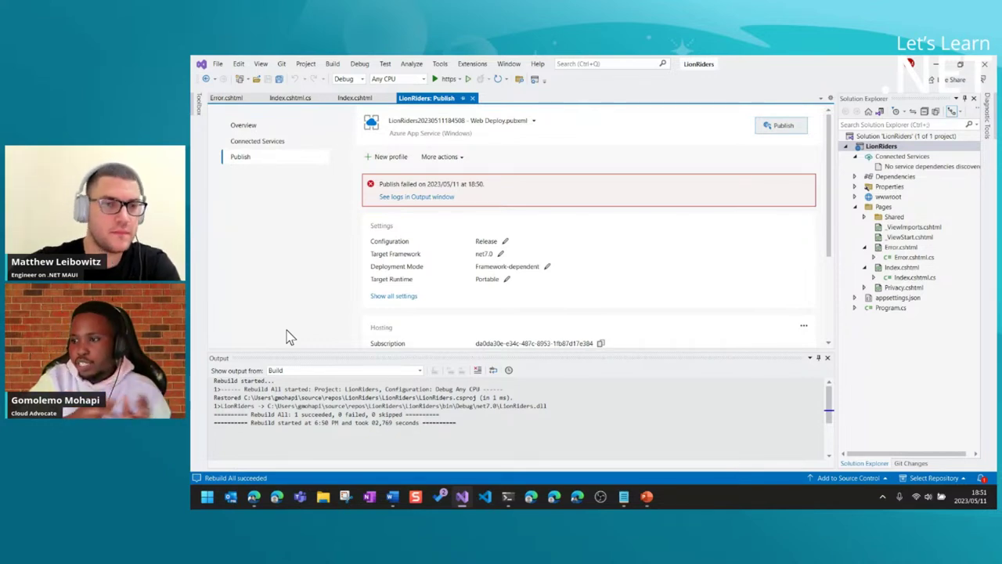
left_click(827, 358)
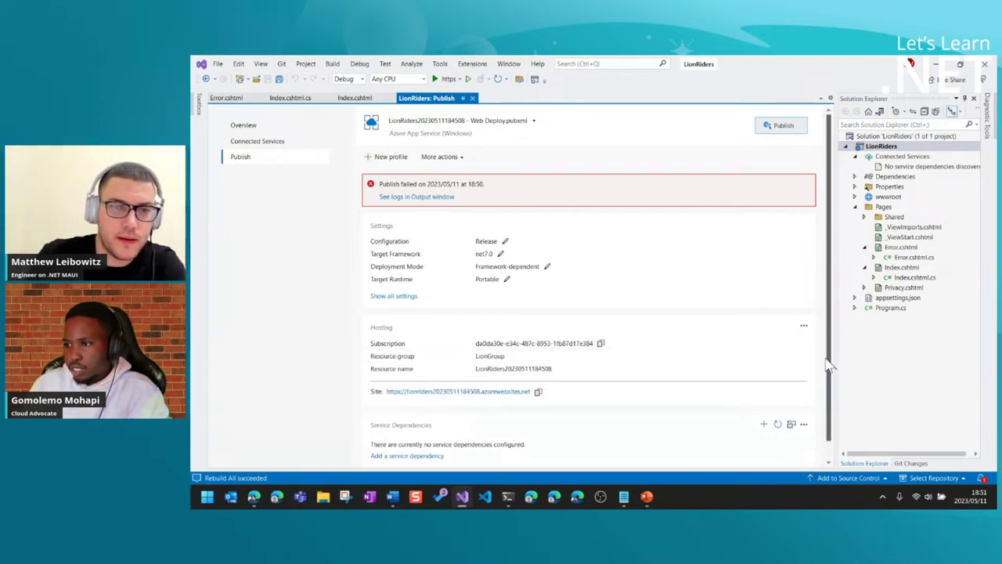
Try again to publish the rebuilt LionRiders app, examine the reported deployment error, and close the Error List and Output windows.
left_click(783, 126)
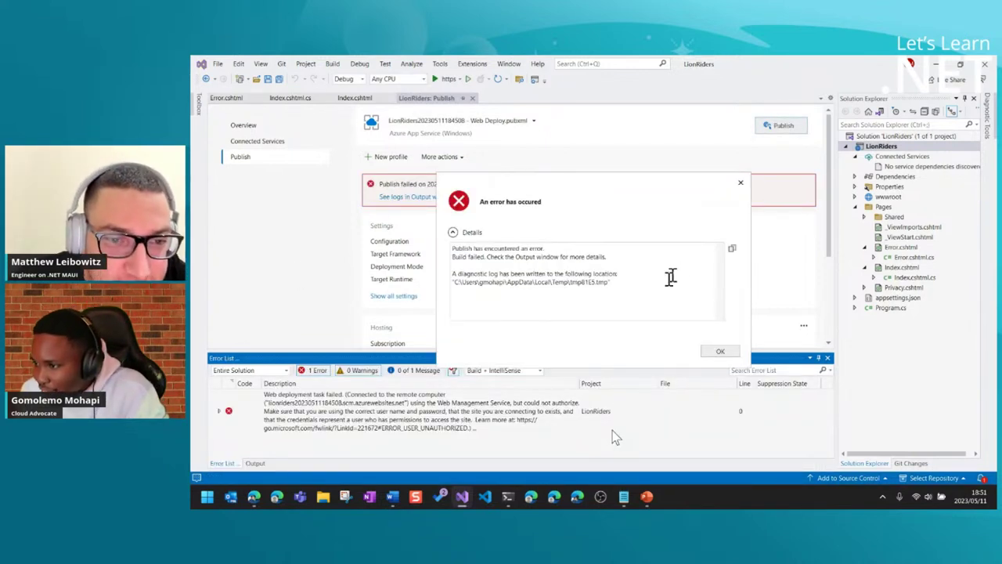
left_click(741, 182)
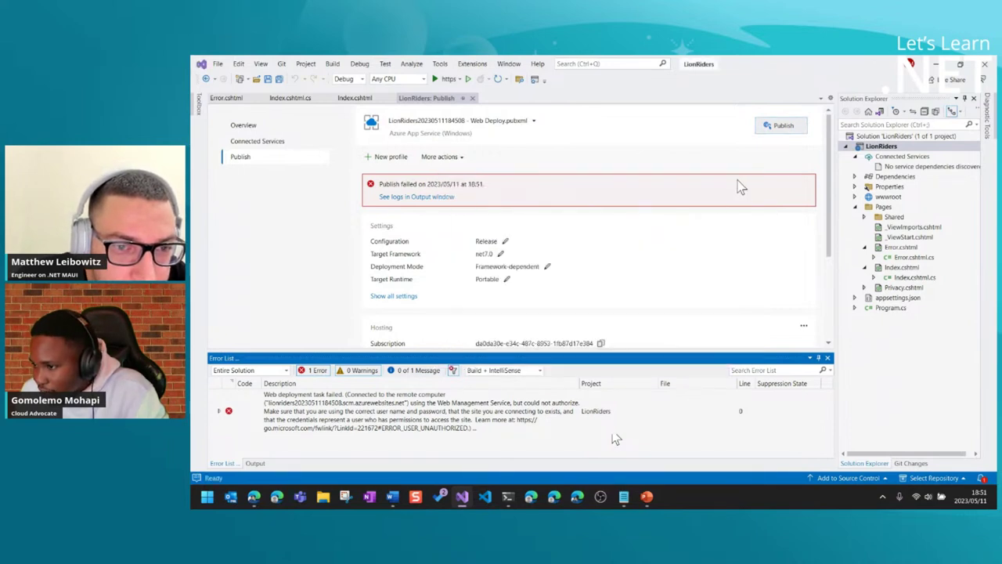
left_click(314, 425)
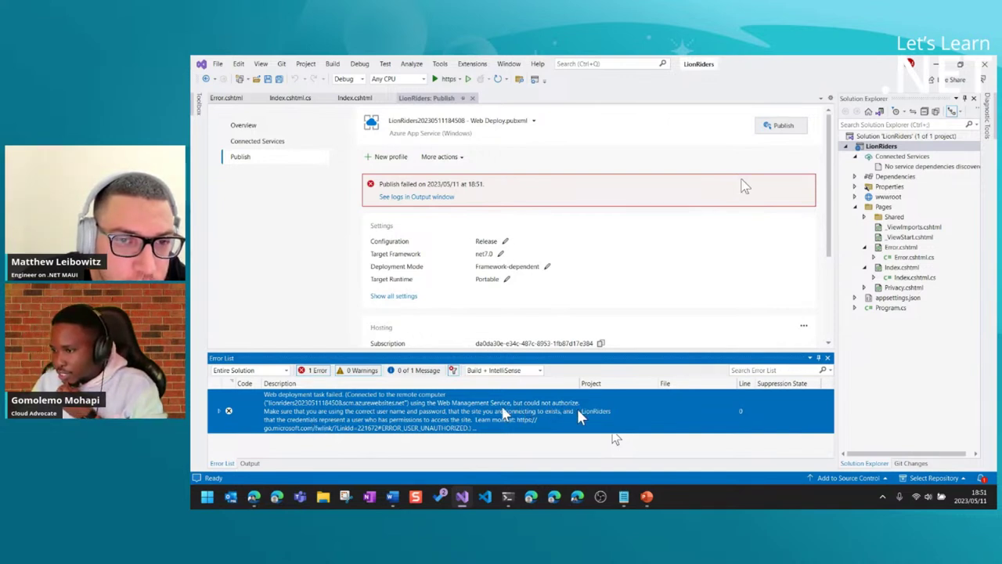
left_click(287, 261)
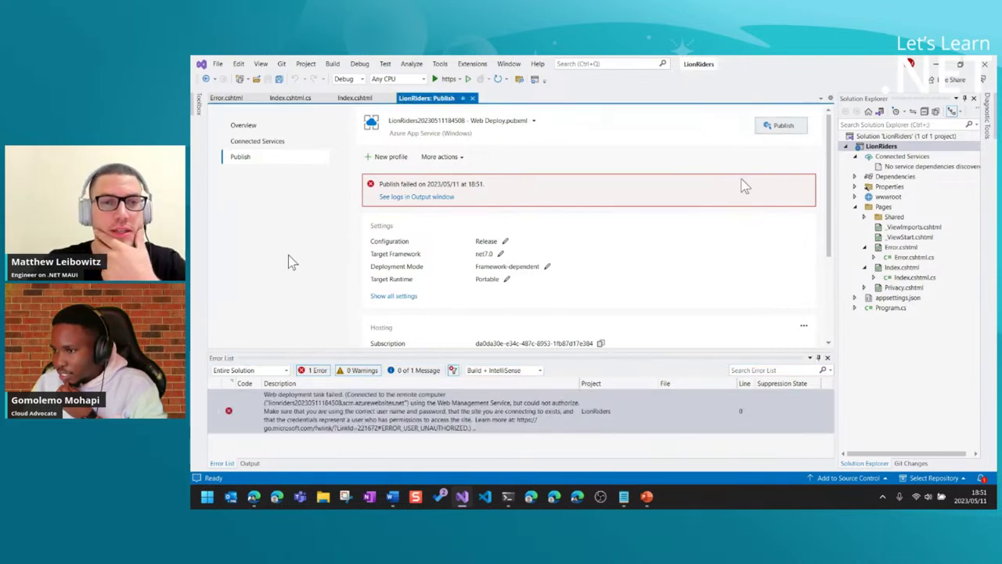
left_click(829, 360)
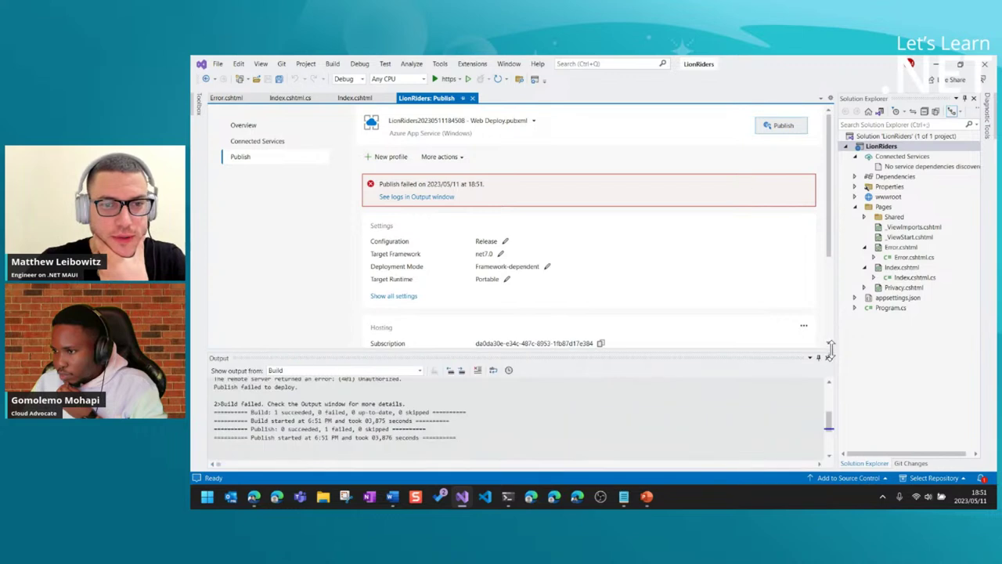
left_click(829, 359)
Switch to the Azure portal in Microsoft Edge and reload the App Services list to check the LionRiders instance.
scroll(833, 365, "down", 1)
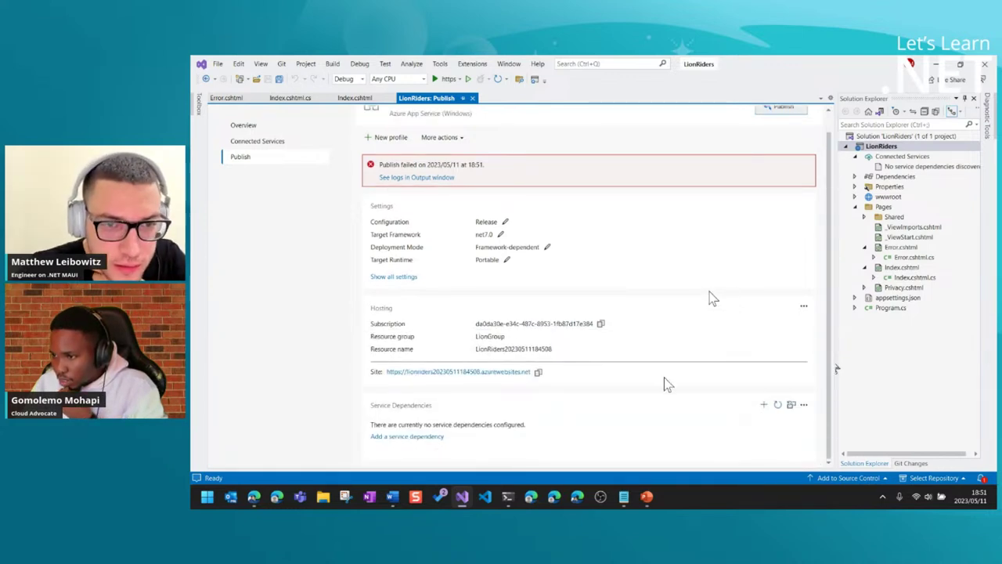
mouse_move(253, 494)
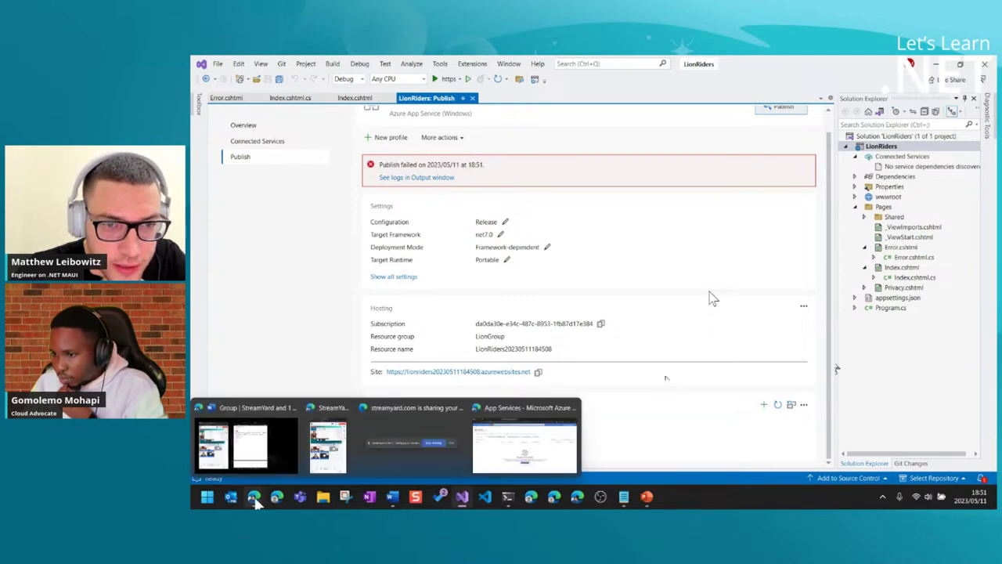
left_click(552, 458)
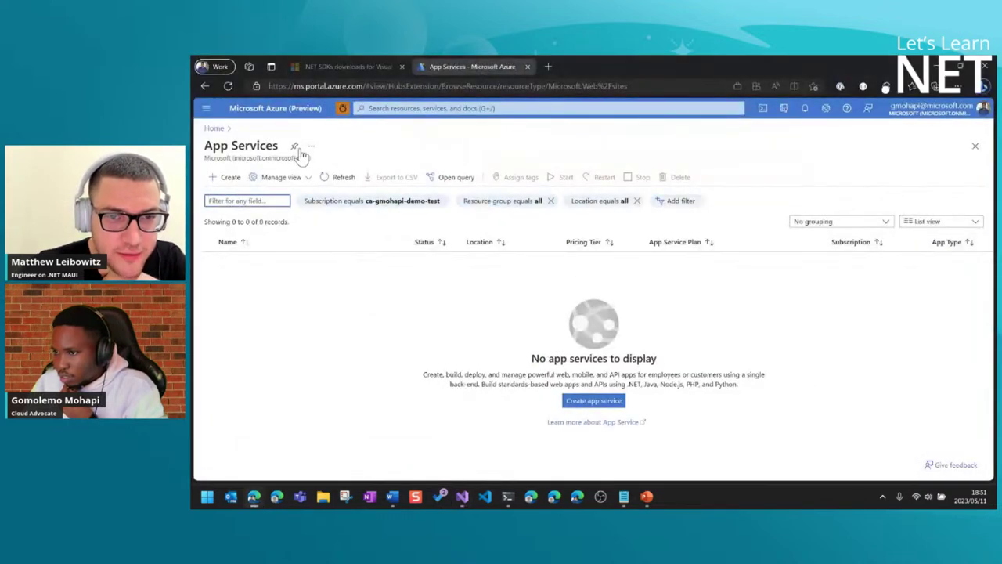
left_click(228, 84)
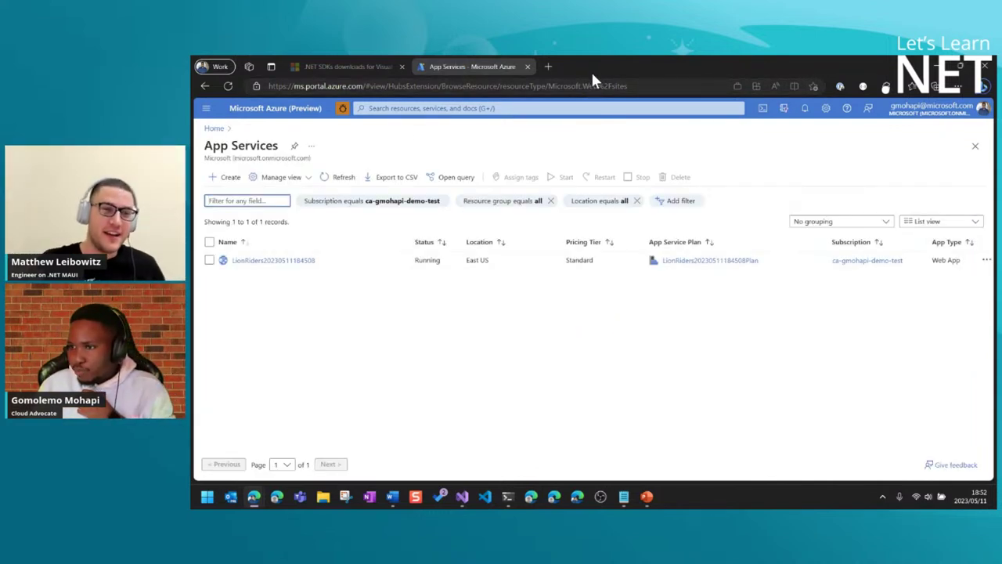
left_click(486, 365)
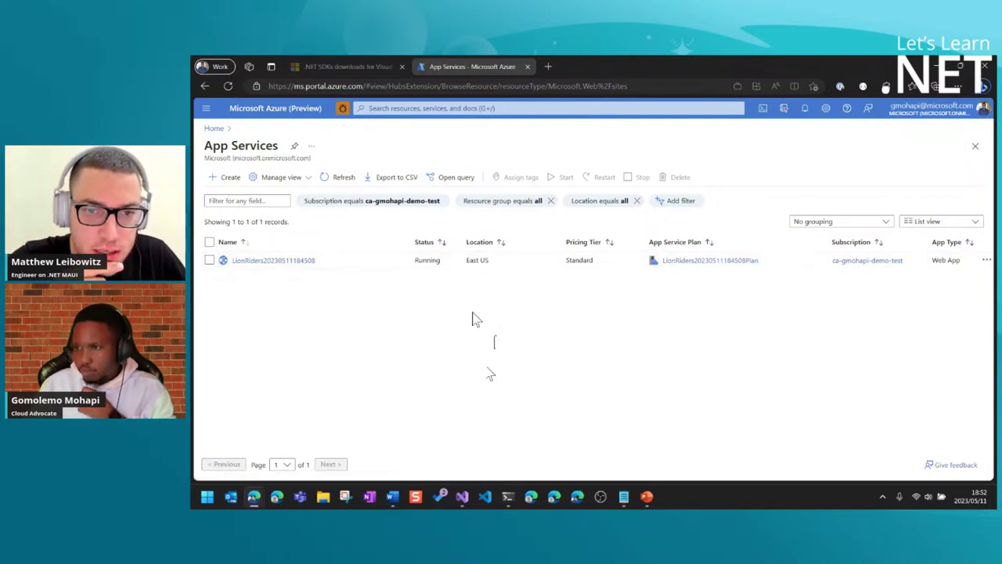
Open the LionRiders web app's resource page in a new browser tab, check its loading, and return to the App Services list.
right_click(276, 263)
left_click(340, 272)
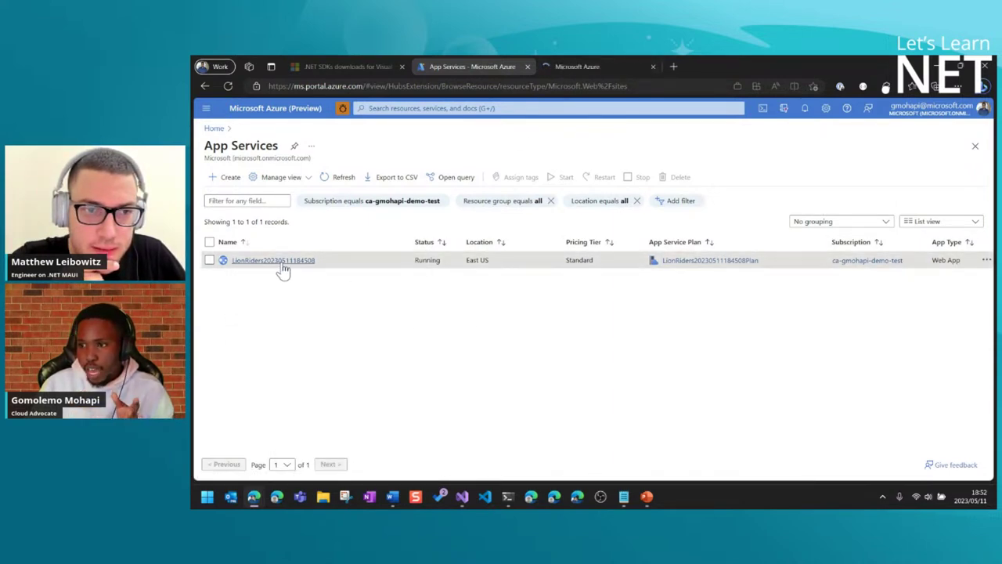
left_click(587, 67)
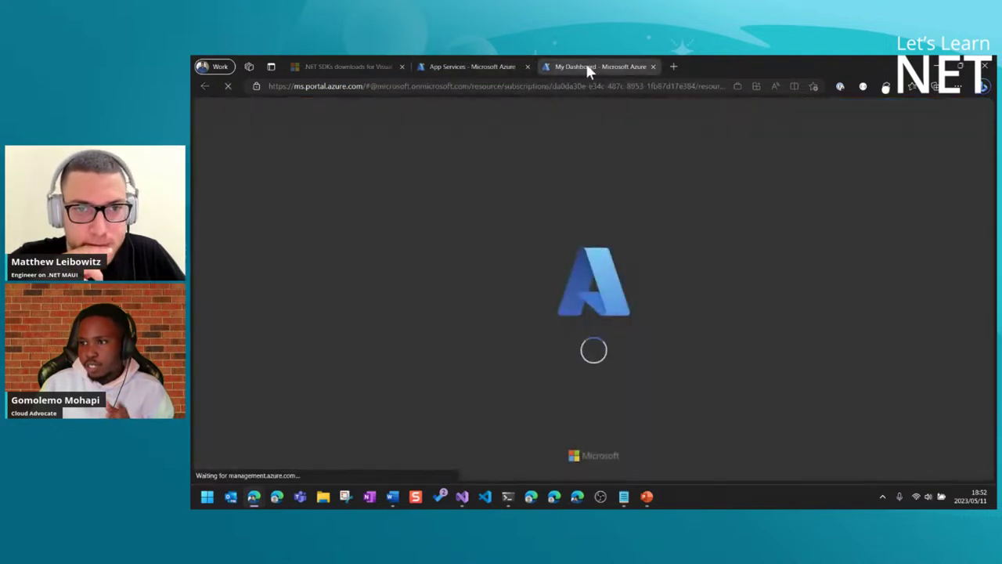
left_click(474, 67)
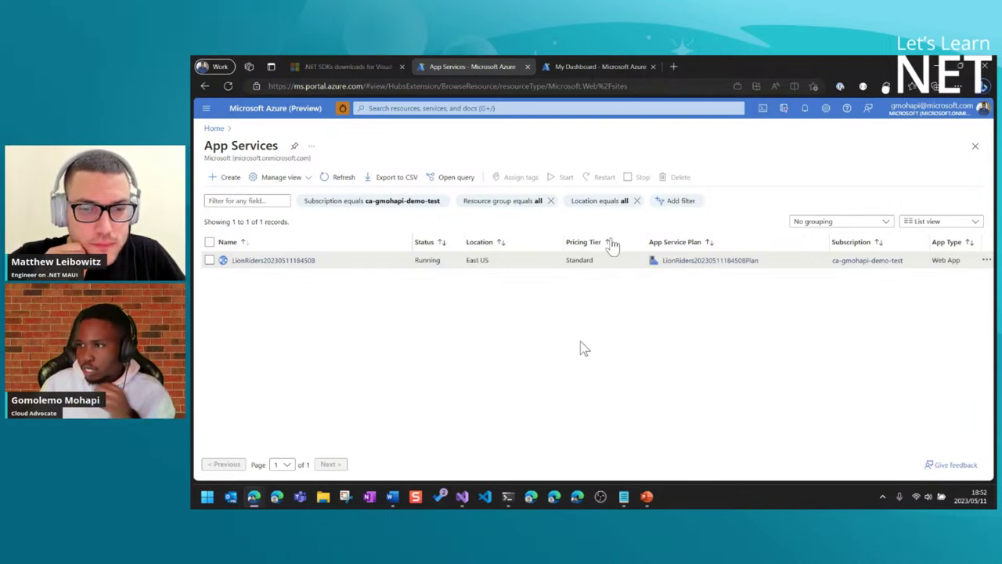
left_click(604, 74)
left_click(474, 68)
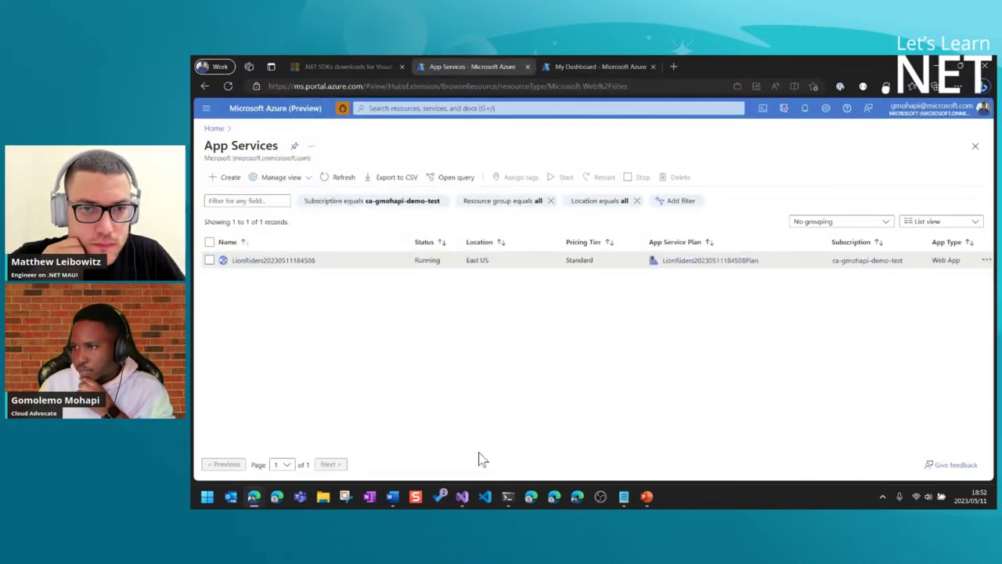
Switch to Visual Studio, examine the failed publish's log in the Output window, and close it.
left_click(460, 500)
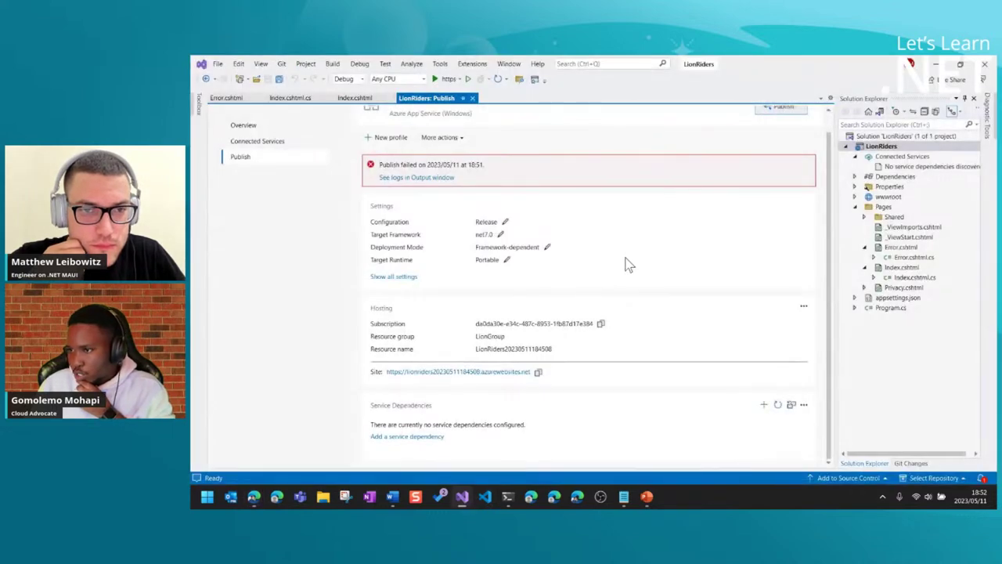
left_click(440, 179)
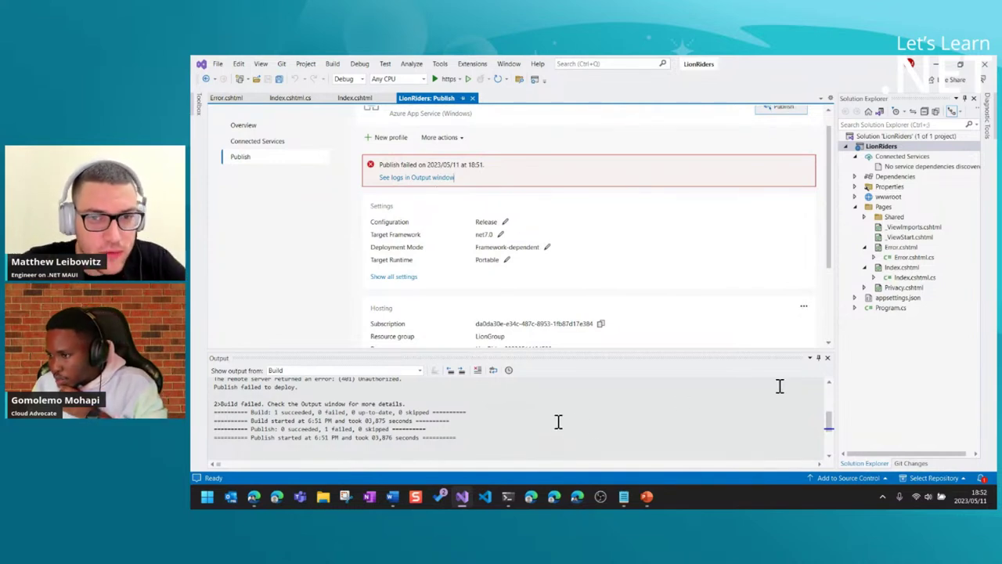
left_click(827, 357)
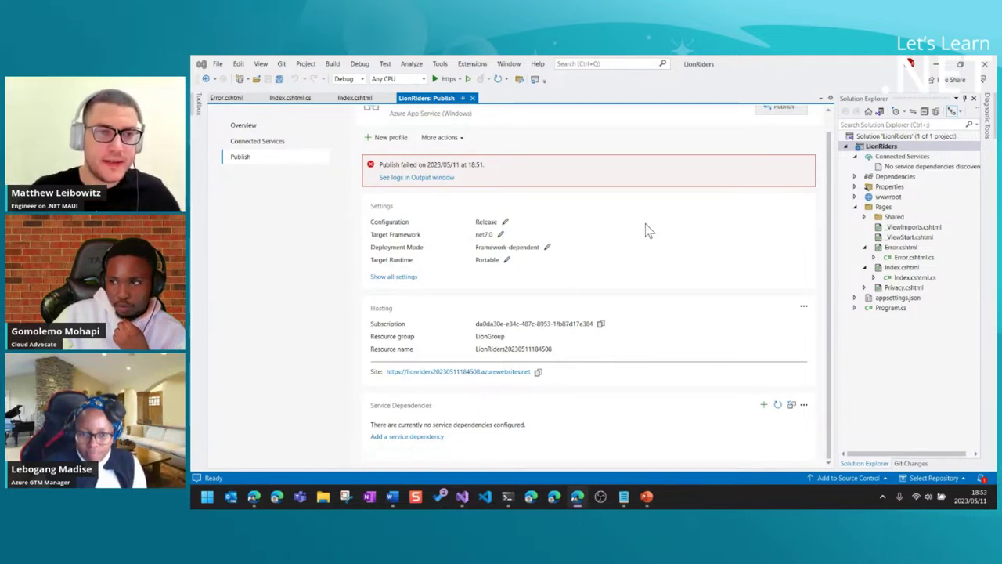
Sign the personalization account out of Visual Studio and close the account settings.
left_click(912, 64)
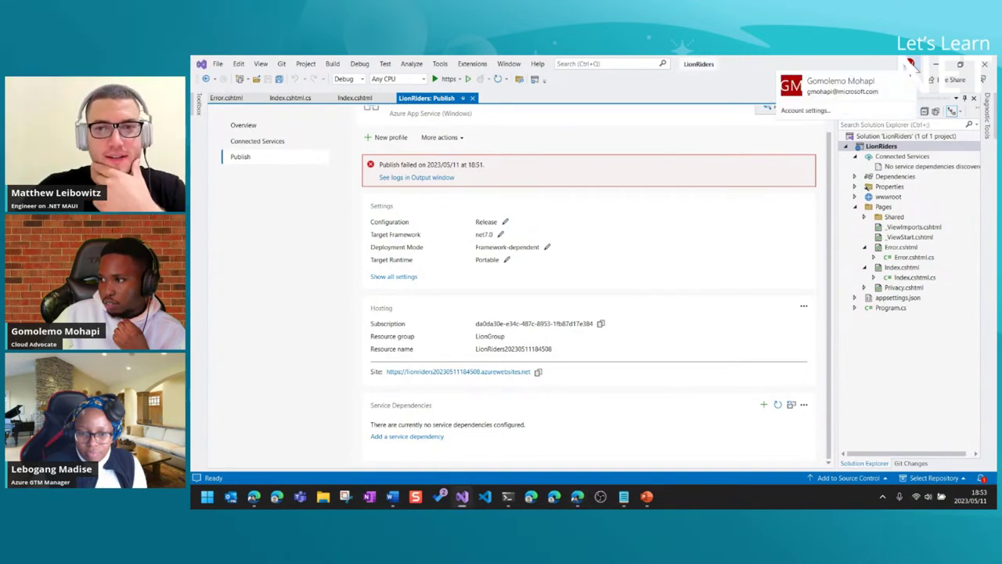
left_click(801, 108)
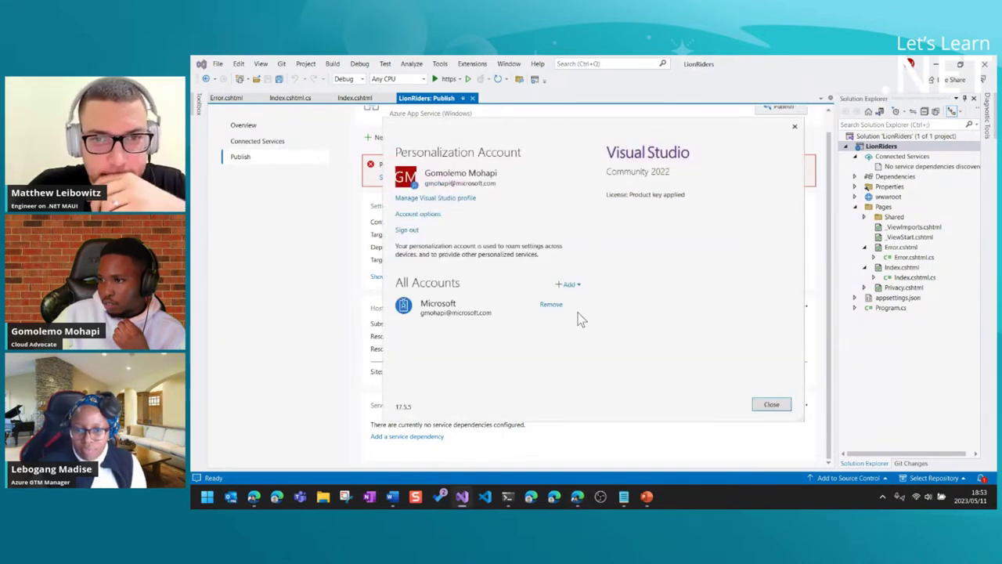
left_click(407, 230)
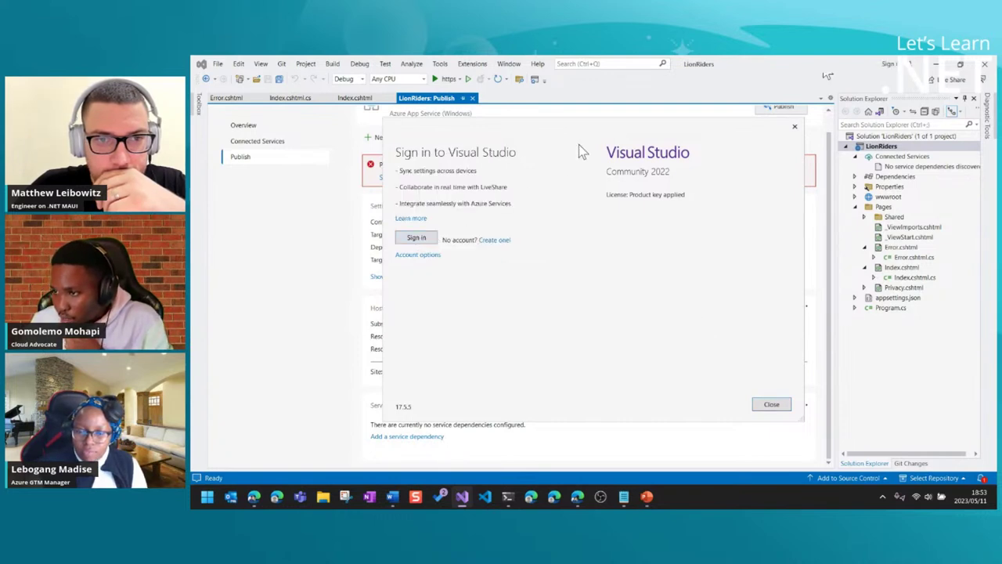
key("Escape")
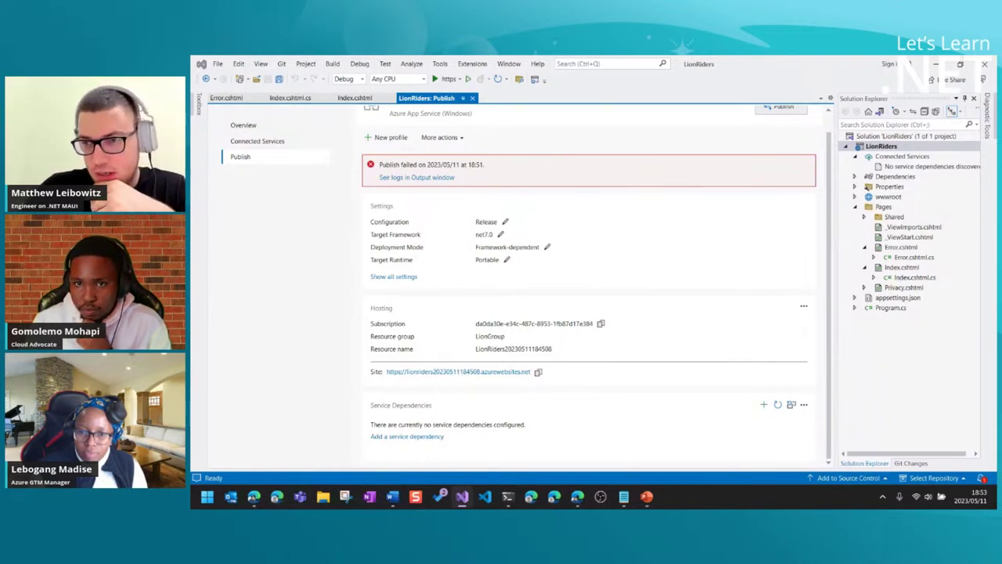
Try to publish LionRiders while signed out, dismiss the error dialog, and glance at the App Services list in Edge.
scroll(774, 285, "up", 1)
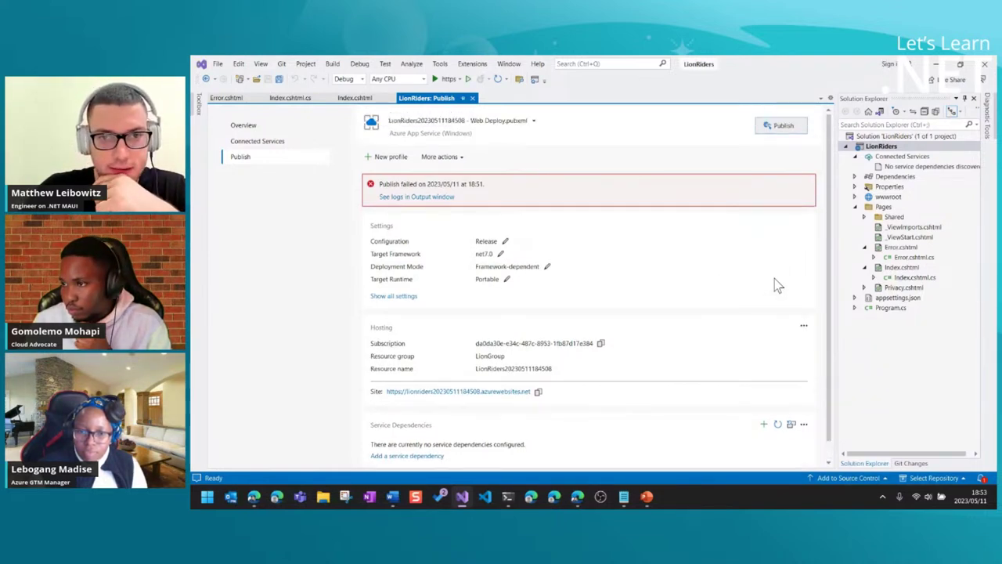
left_click(783, 128)
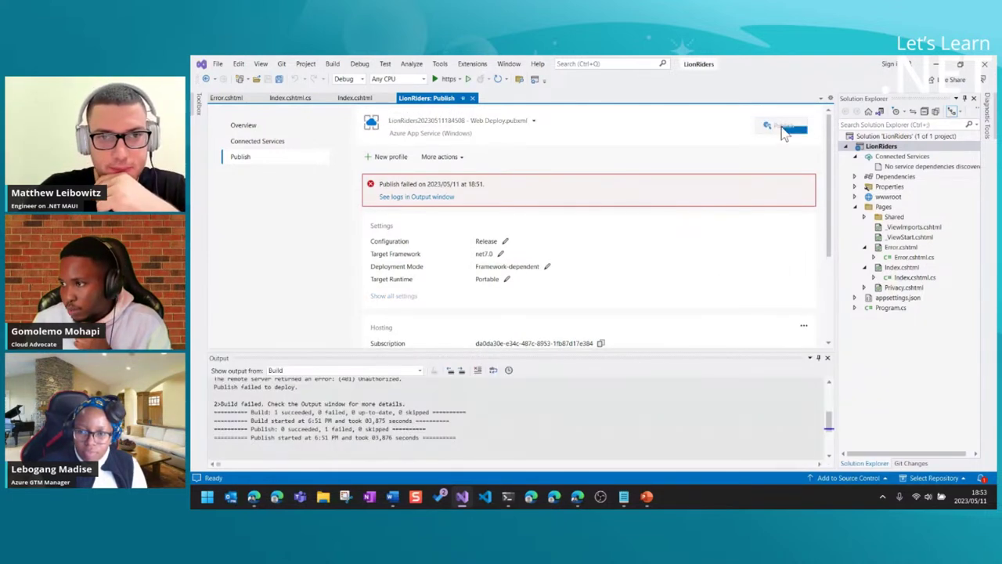
left_click(722, 188)
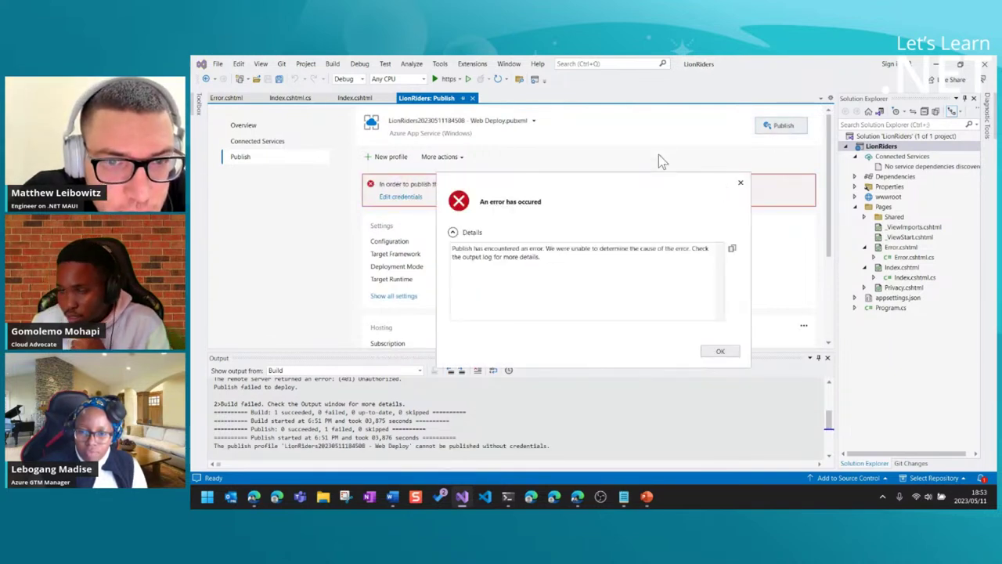
key("Return")
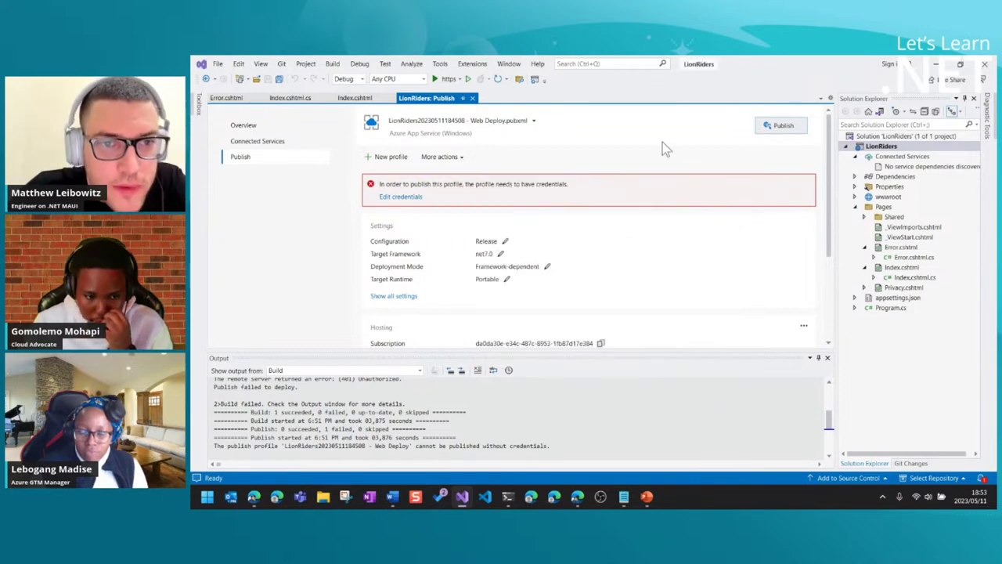
key("alt+Tab")
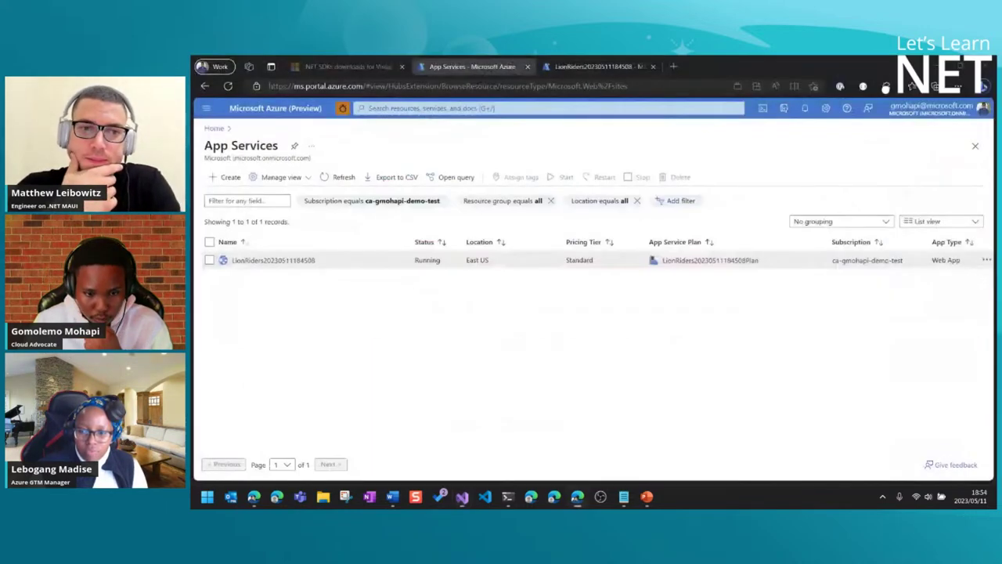
key("alt+Tab")
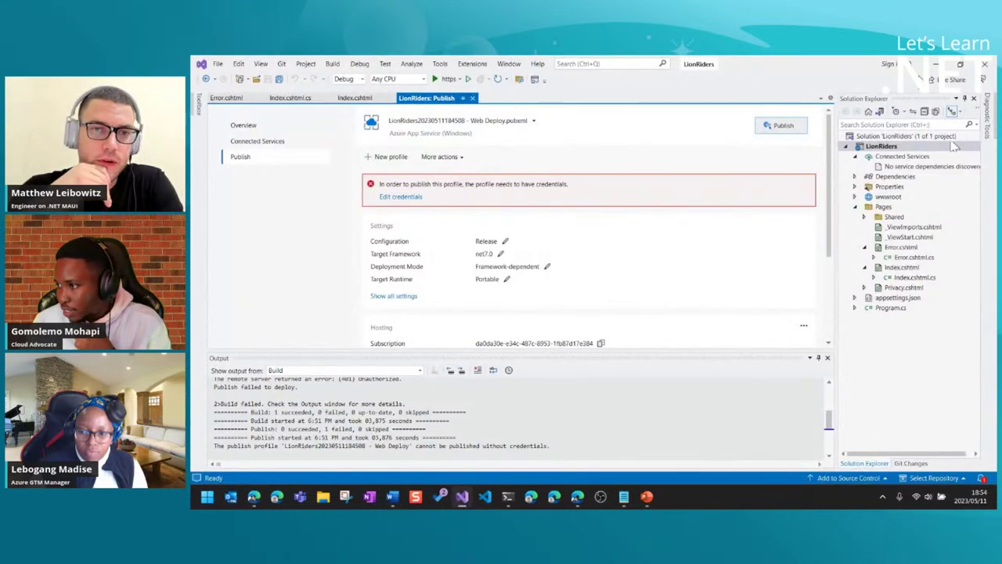
Sign back in to Visual Studio, check the signed-in account, and move the Visual Studio window off this display.
left_click(781, 125)
key("Escape")
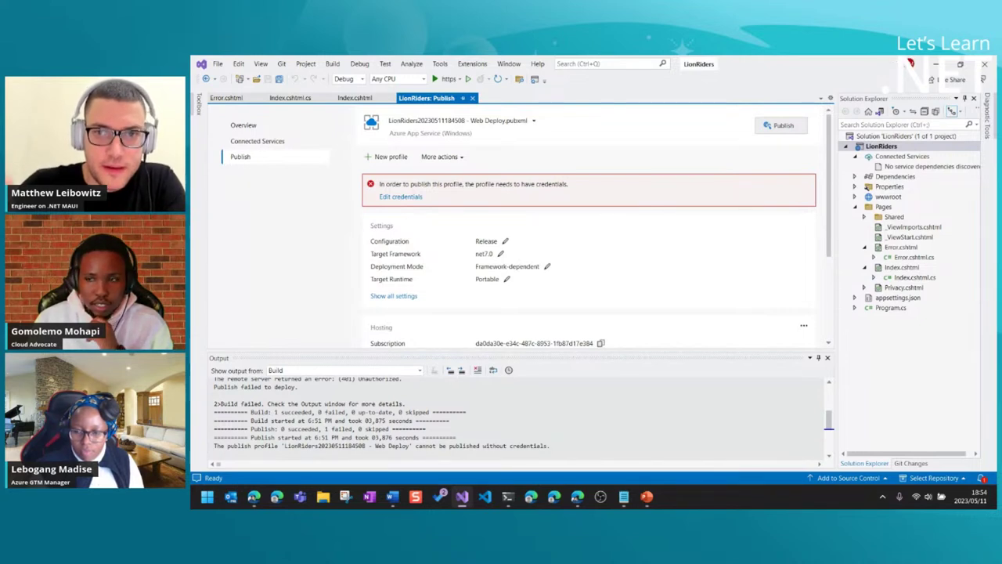
left_click(911, 63)
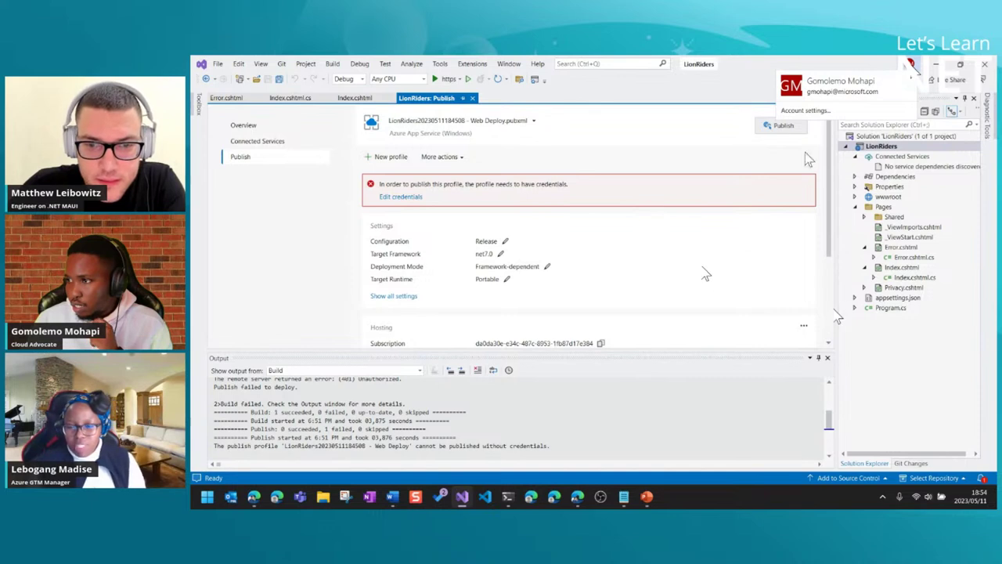
left_click(757, 67)
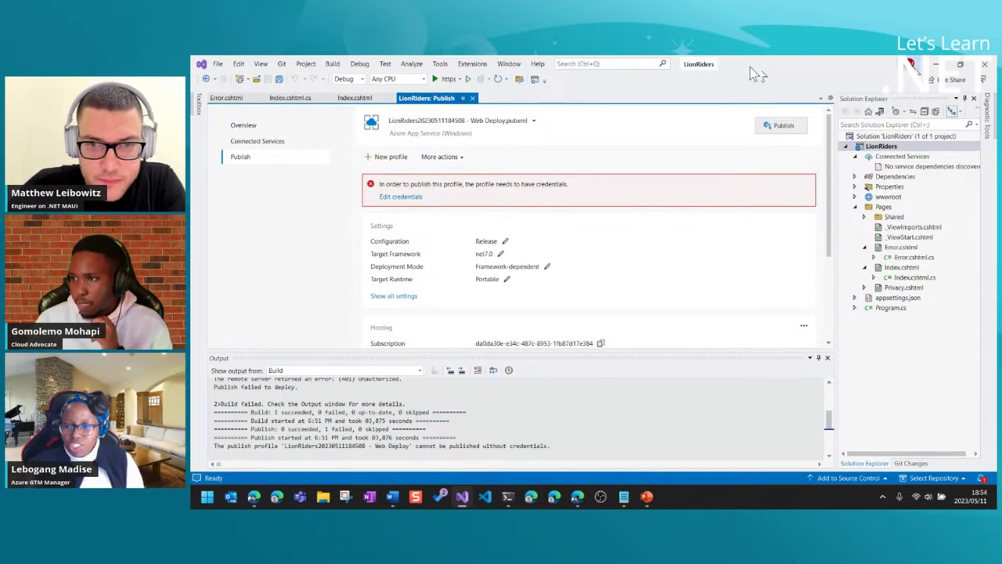
left_click_drag(762, 69, 192, 259)
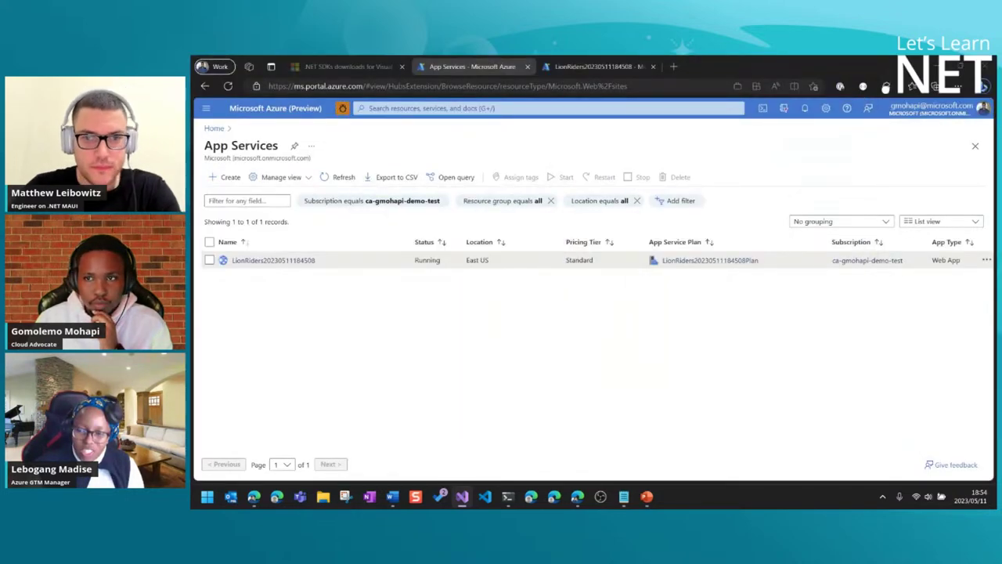